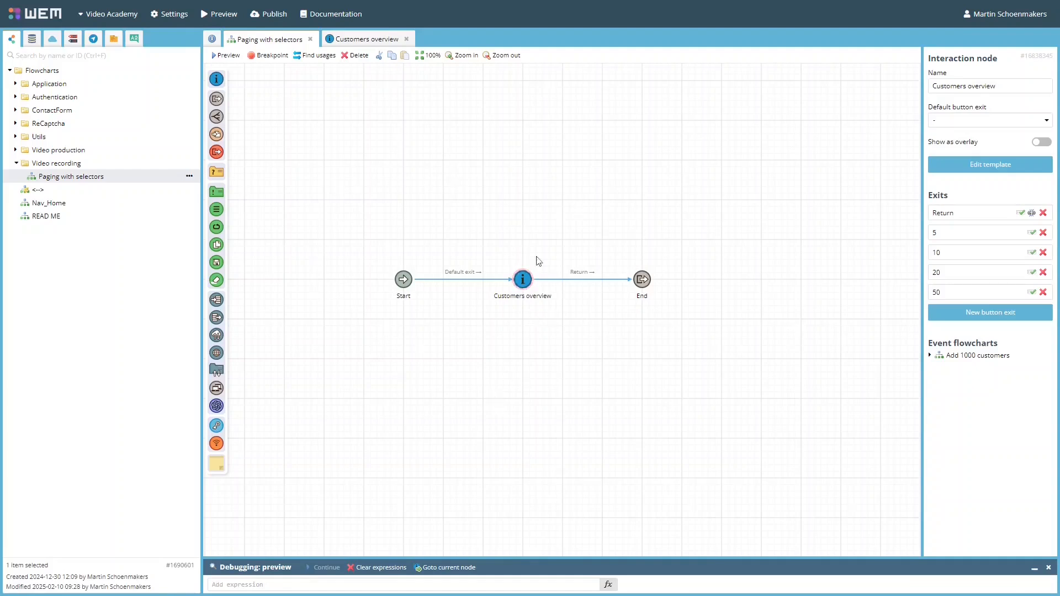
Step: Check the running app's customer list and open the Customers overview node's template for editing
key(ctrl+Tab)
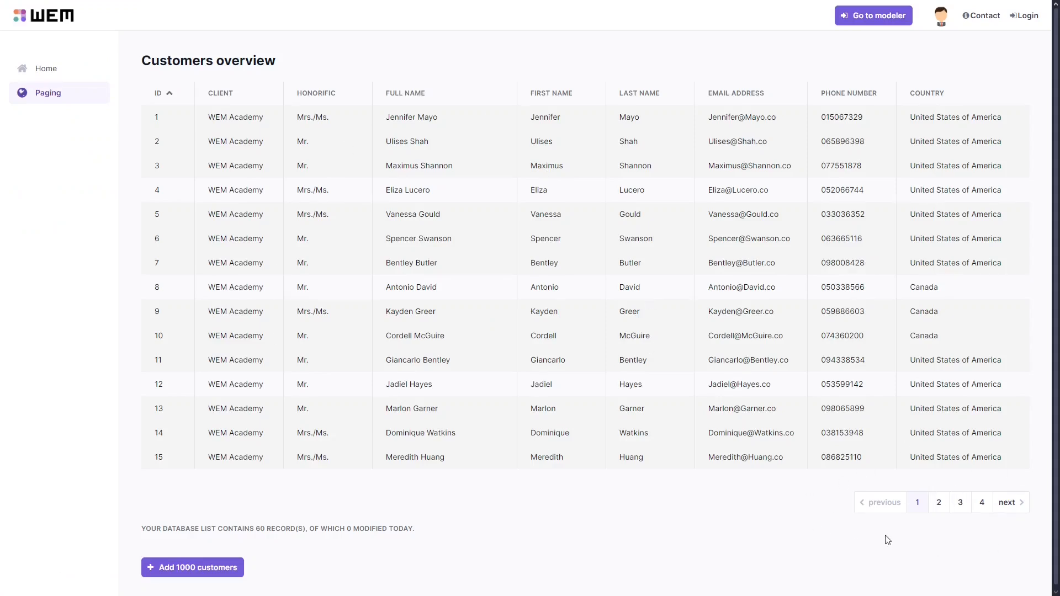
key(ctrl+Tab)
double_click(523, 279)
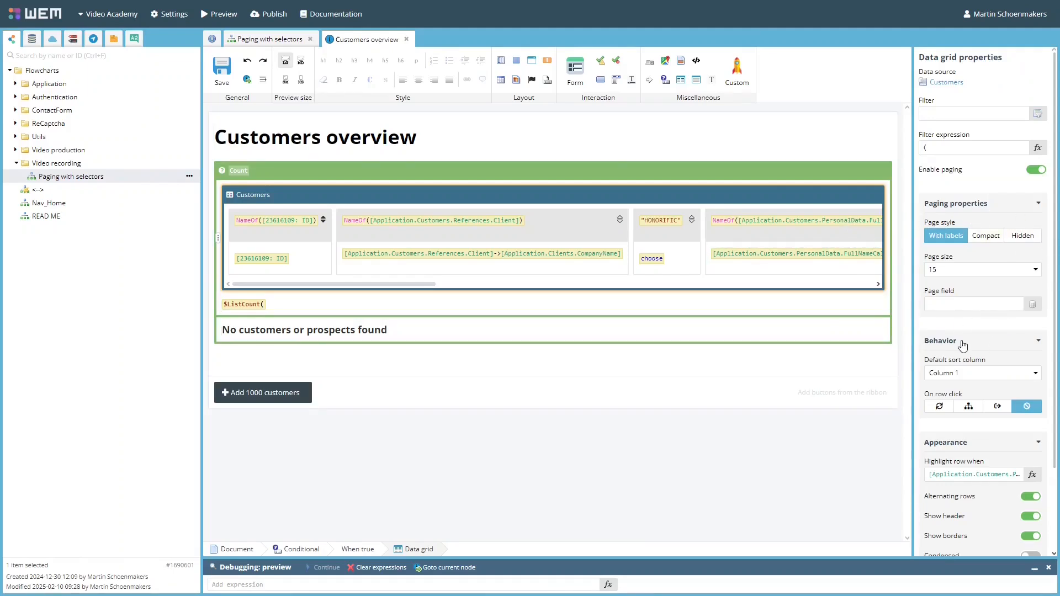
Step: Bind the data grid's page size to the session field Page Size
key(ctrl+Tab)
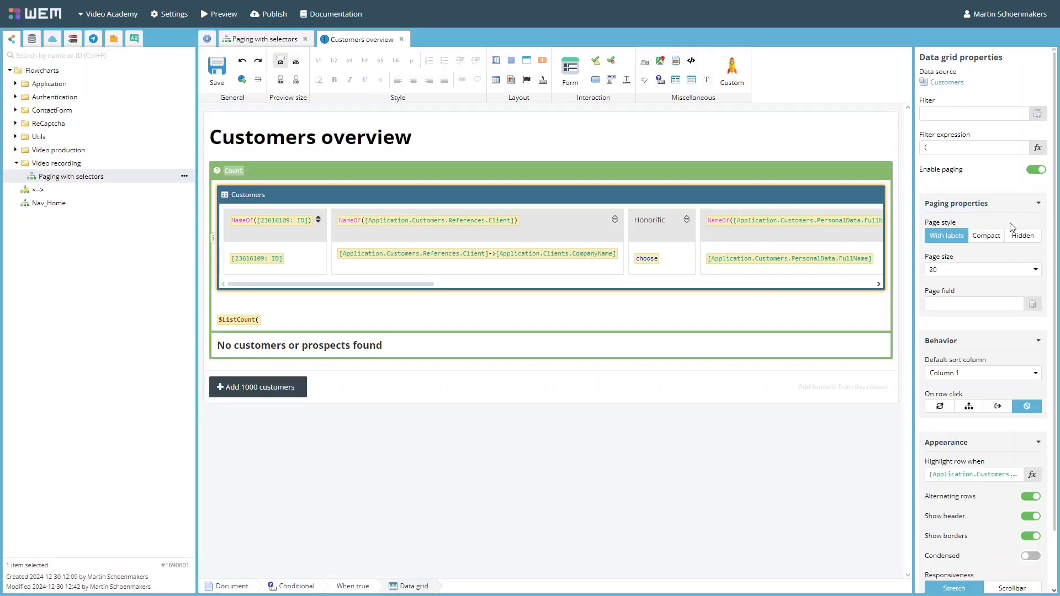
click(1036, 170)
click(1036, 171)
click(1036, 270)
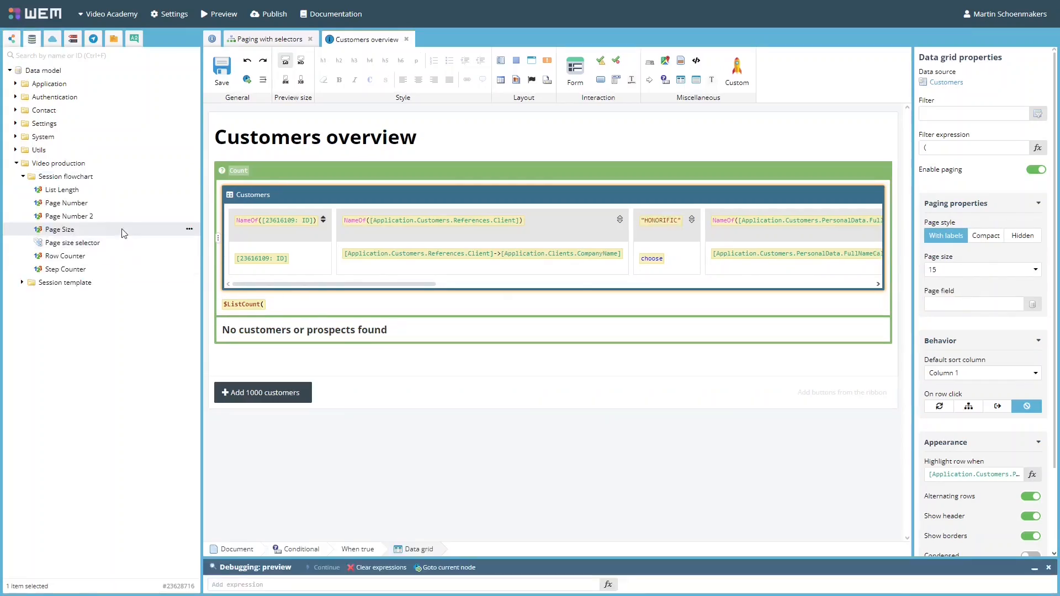
drag(124, 233, 997, 276)
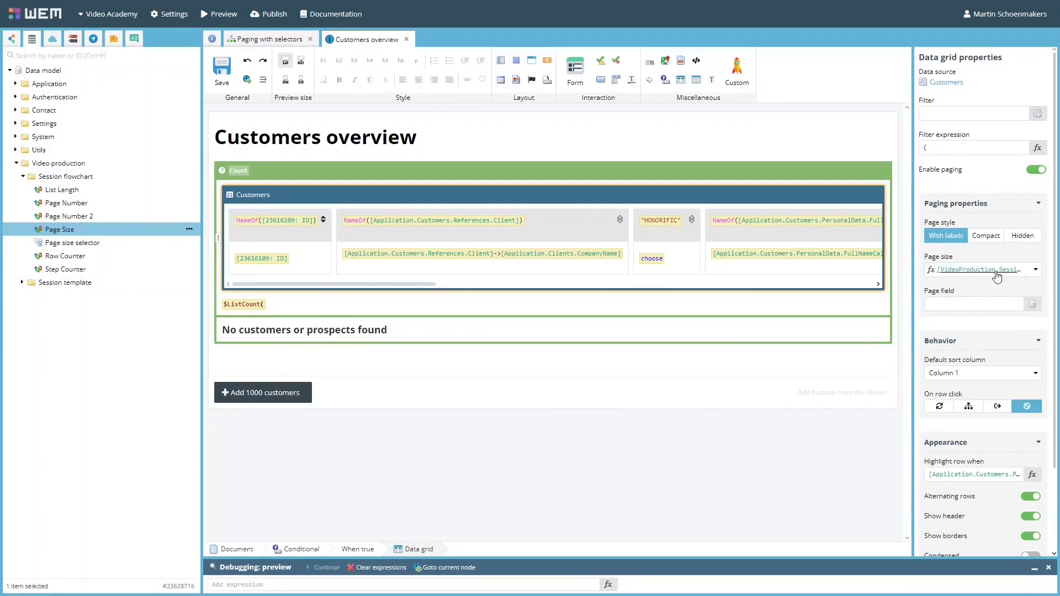
Step: Save the template and reload the preview to check the grid's paging
click(222, 71)
key(ctrl+Tab)
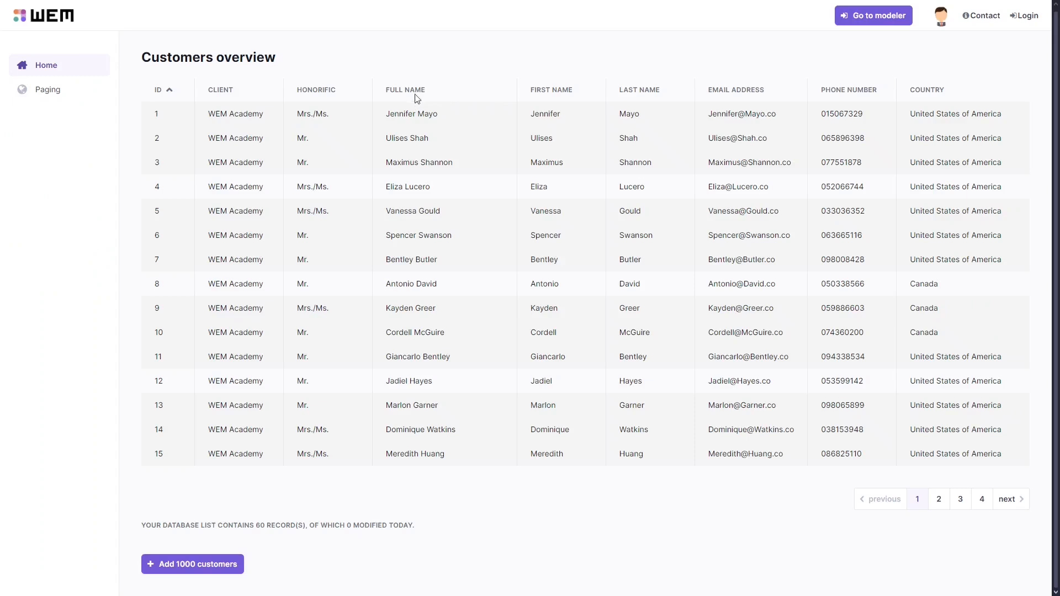
key(F5)
scroll(325, 342, down, 3)
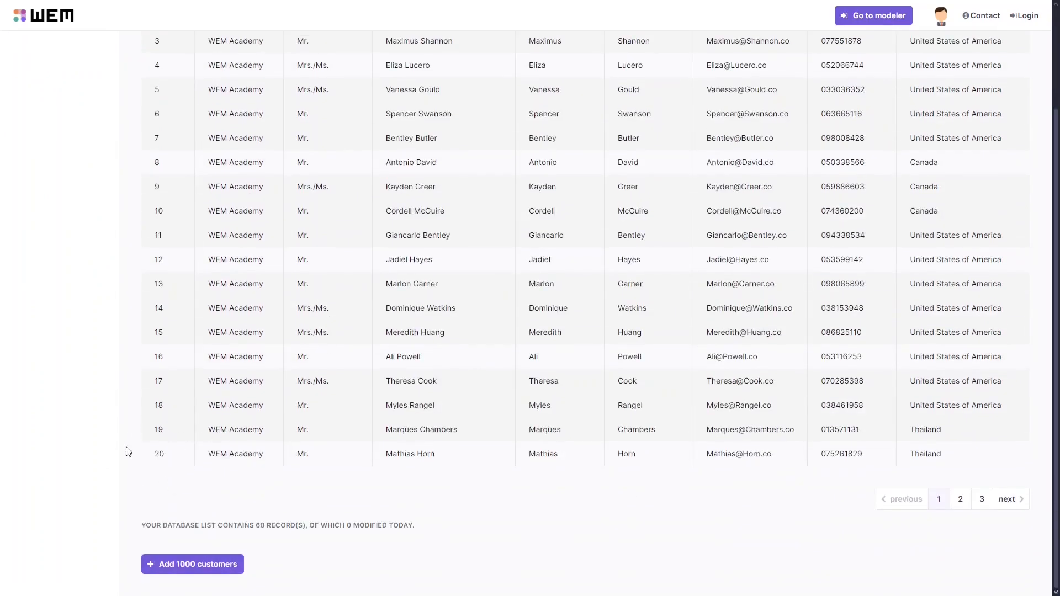
key(ctrl+Tab)
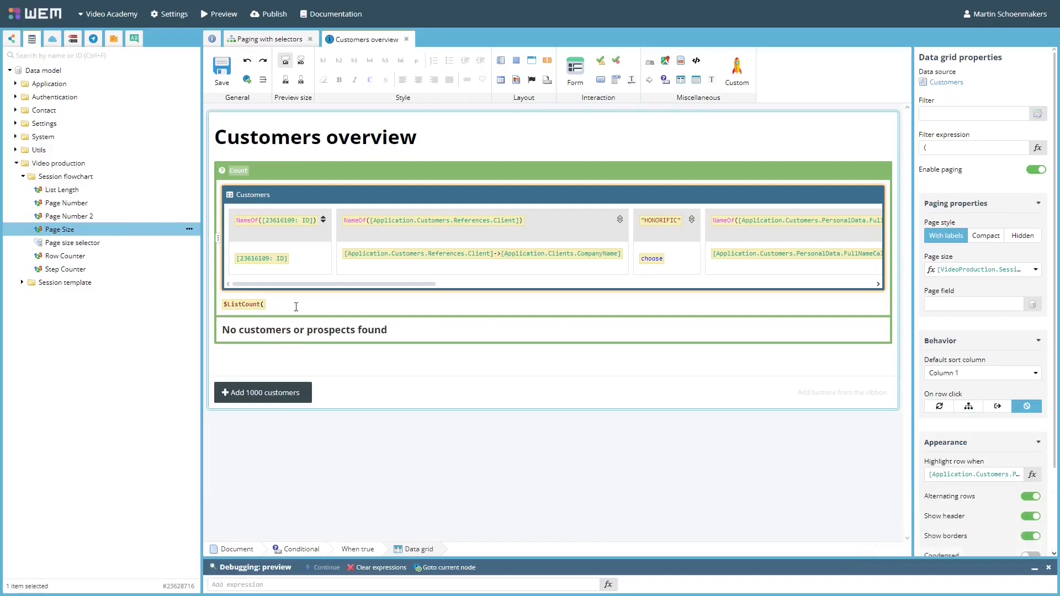
Step: Add a Page Size assignment node with the value 10 to the Paging with selectors flowchart
click(262, 41)
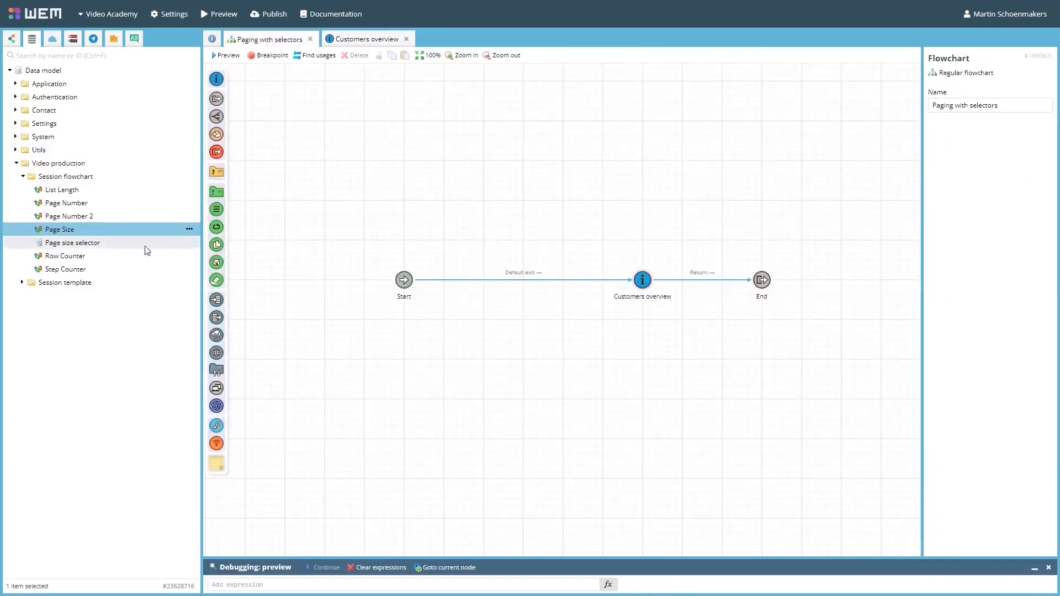
drag(101, 230, 562, 254)
click(560, 249)
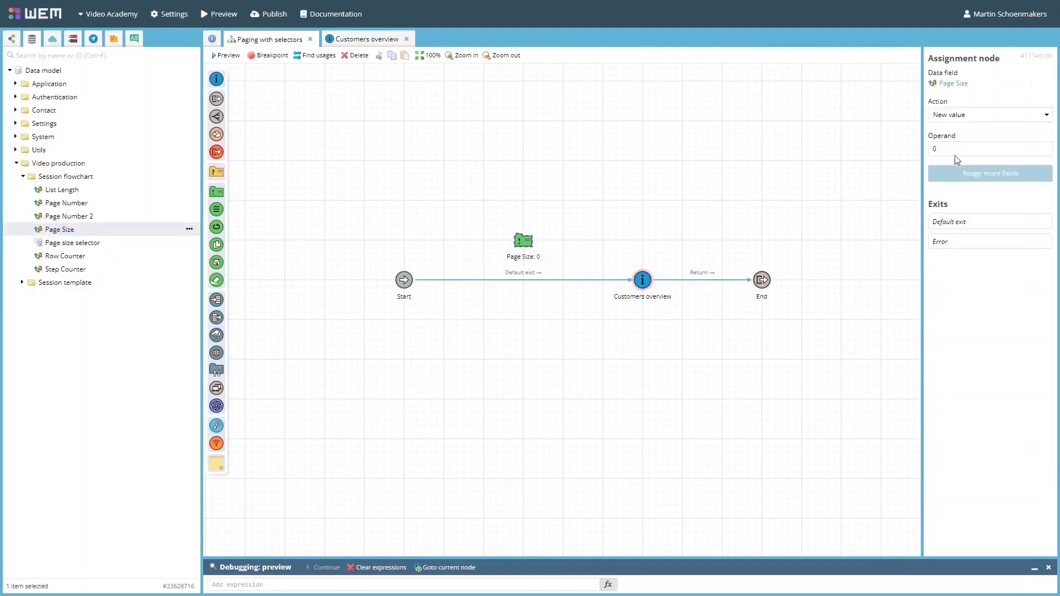
click(934, 148)
text(1)
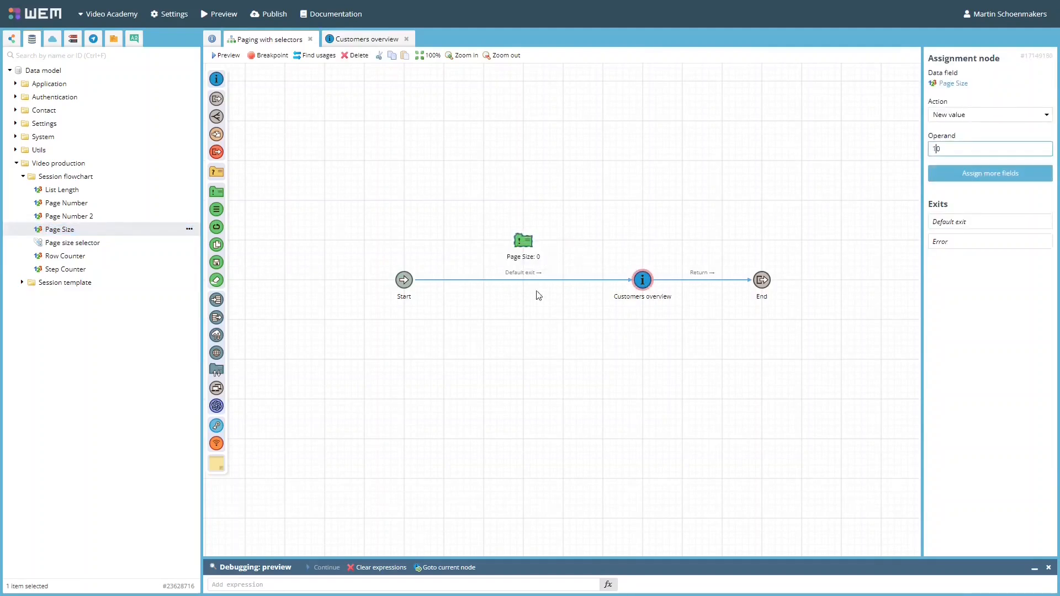
Step: Insert the Page Size assignment between Start and Customers overview
click(440, 294)
drag(418, 284, 635, 287)
click(671, 295)
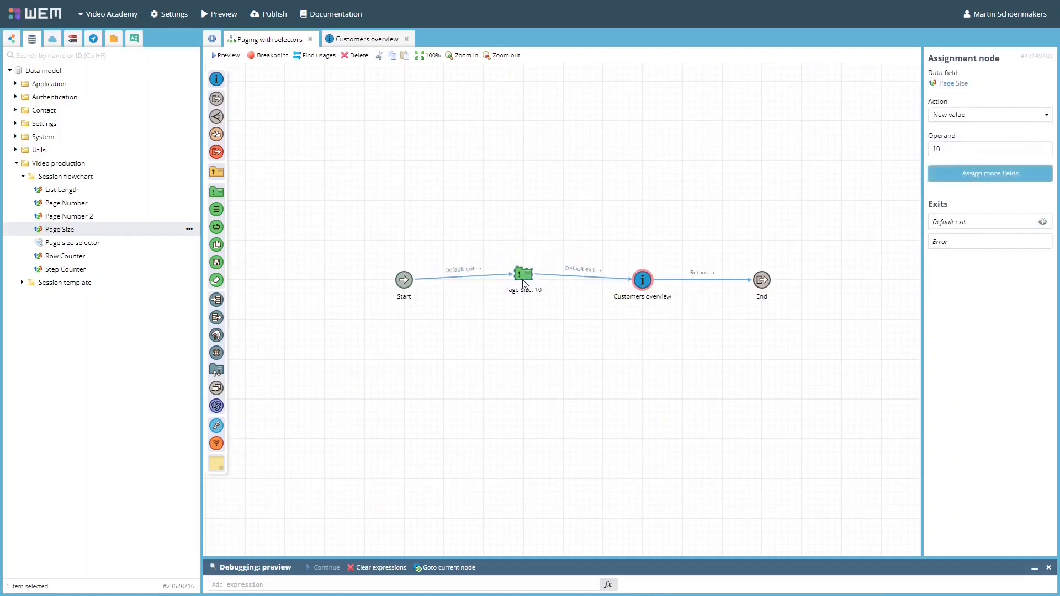
Step: Inspect the Page Size assignment nodes for 5, 10 and 20 rows in the flowchart
click(227, 55)
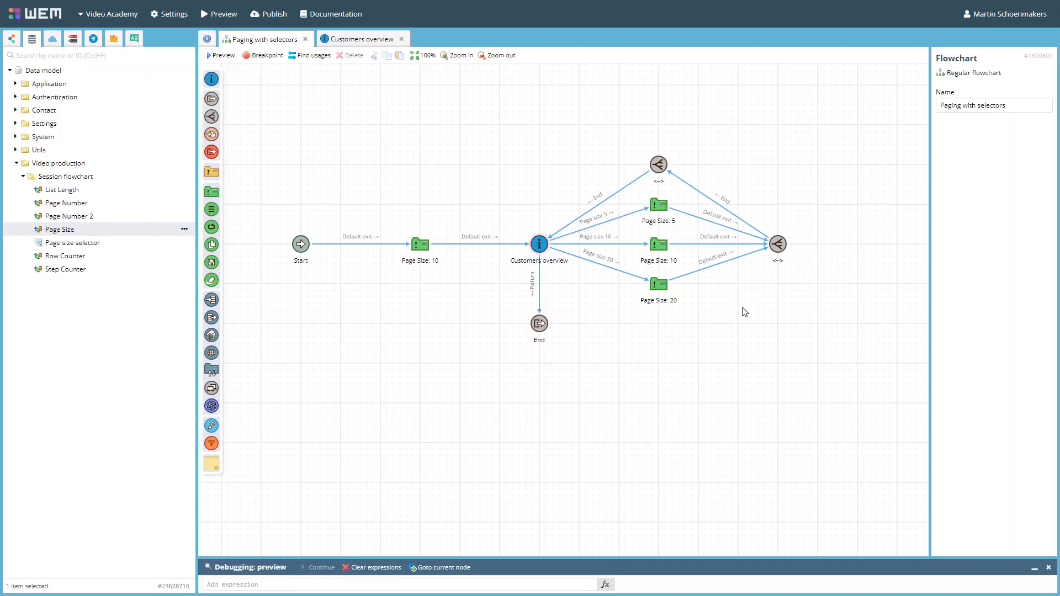
click(662, 206)
click(660, 248)
click(659, 284)
Step: Add another Page Size assignment node with the value 50 below the existing ones
drag(111, 230, 659, 324)
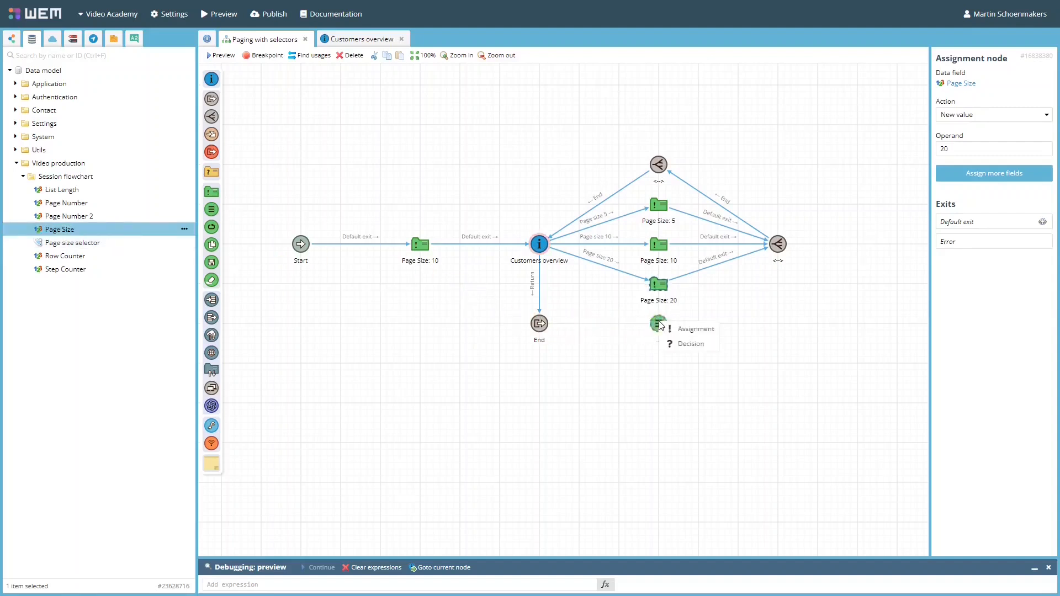
click(698, 329)
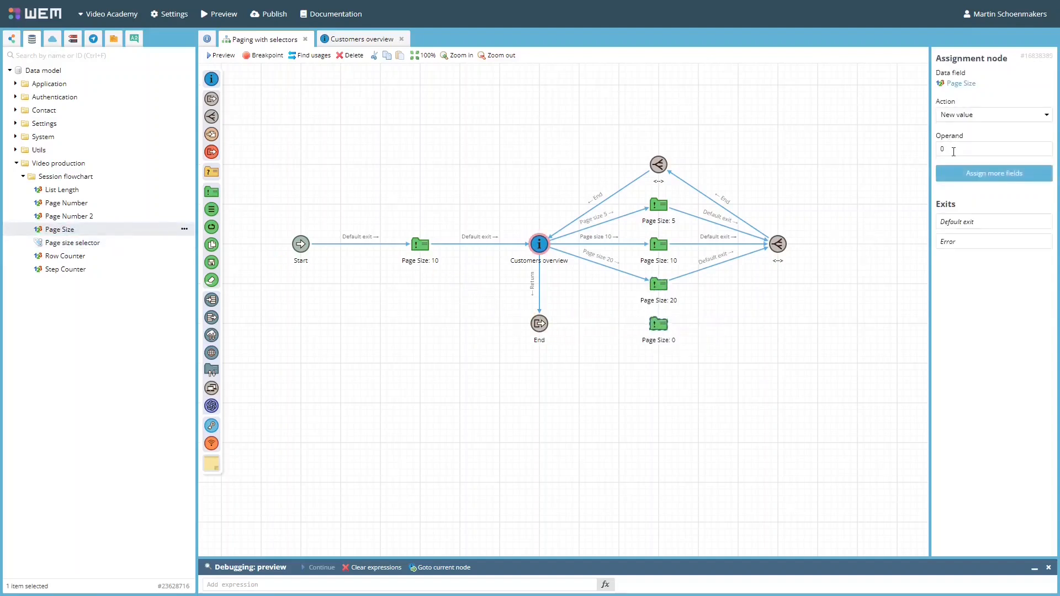
text(50)
click(840, 286)
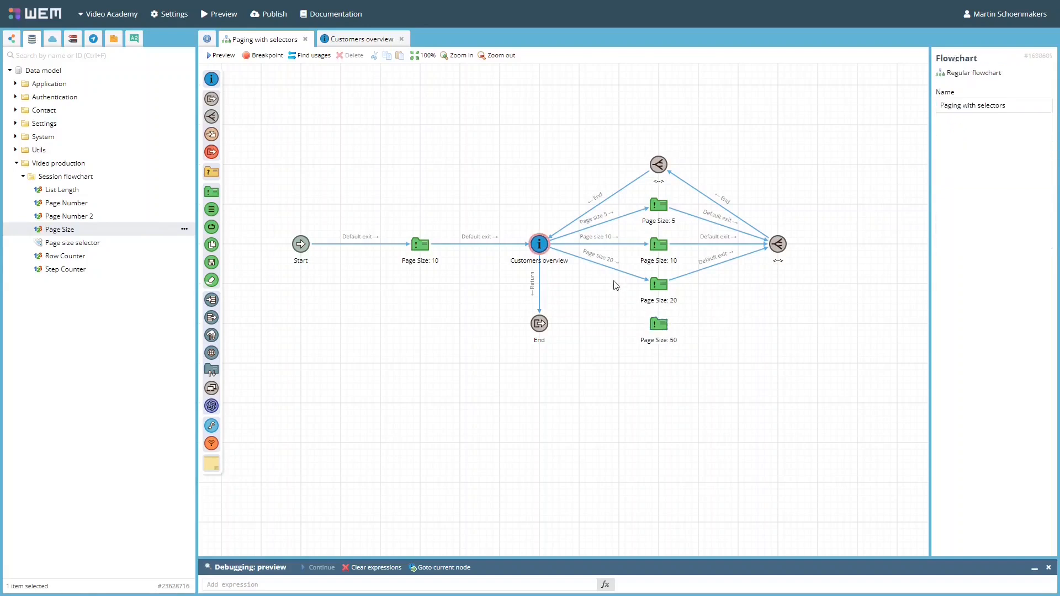
Step: Connect the Page Size 50 node into the flow between Customers overview and the merge node
drag(549, 262, 776, 250)
click(685, 393)
click(812, 255)
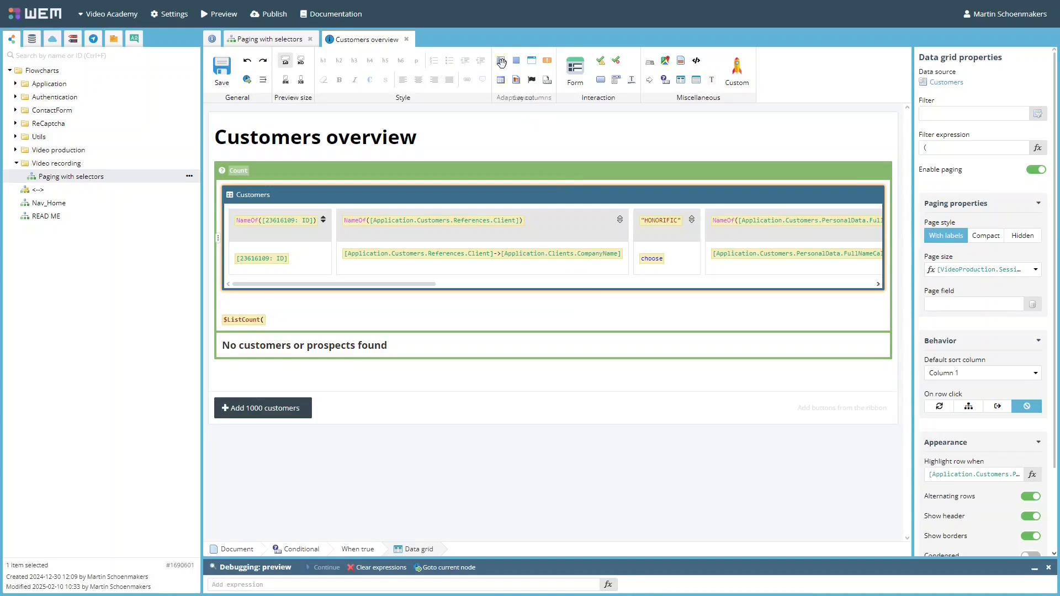
Step: Insert a responsive row below the data grid with columns of 3, 3 and 6
drag(501, 61, 347, 296)
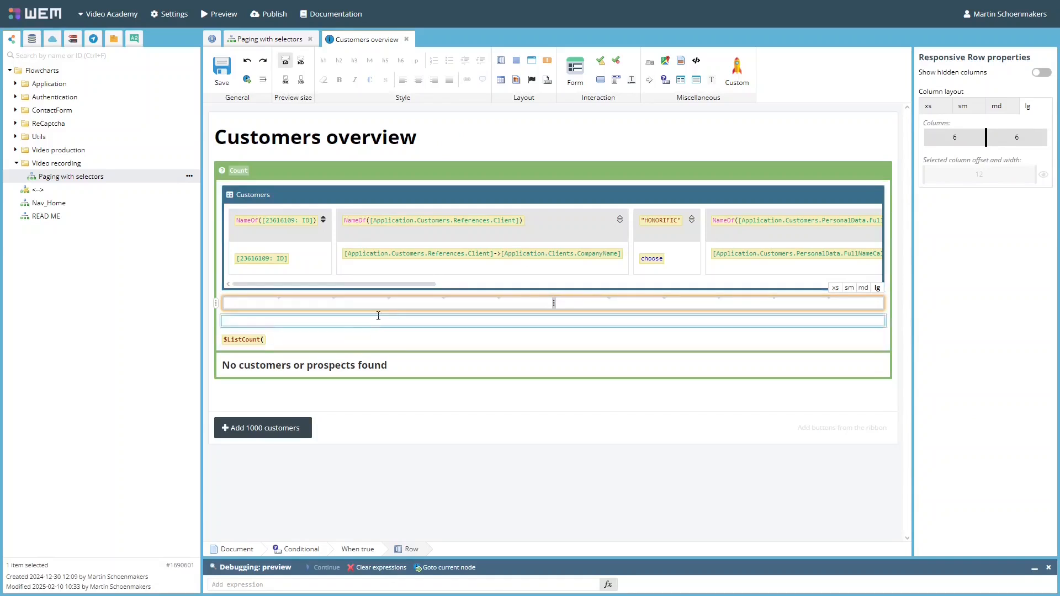
click(388, 298)
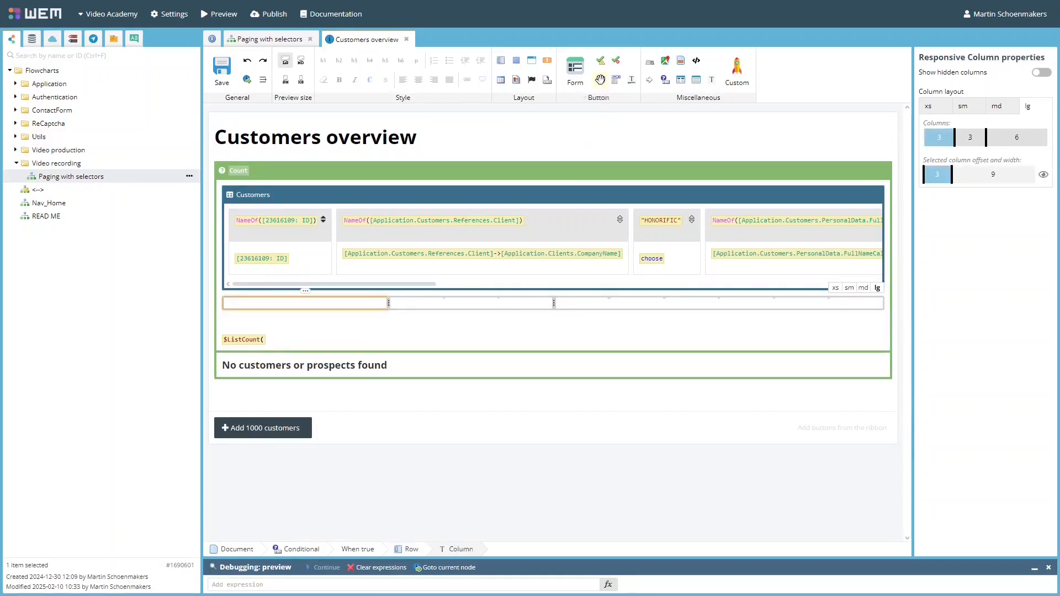
Step: Add a button group in the first column that follows the button exits 5, 10, 20 and 50
drag(600, 81, 311, 305)
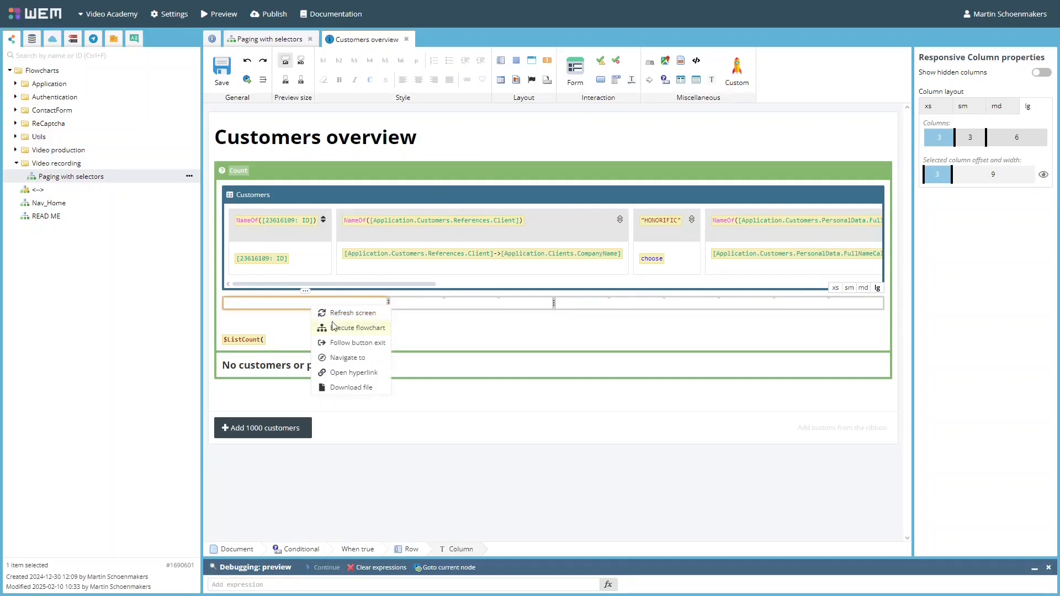
click(357, 342)
click(342, 134)
click(342, 145)
click(342, 156)
click(342, 168)
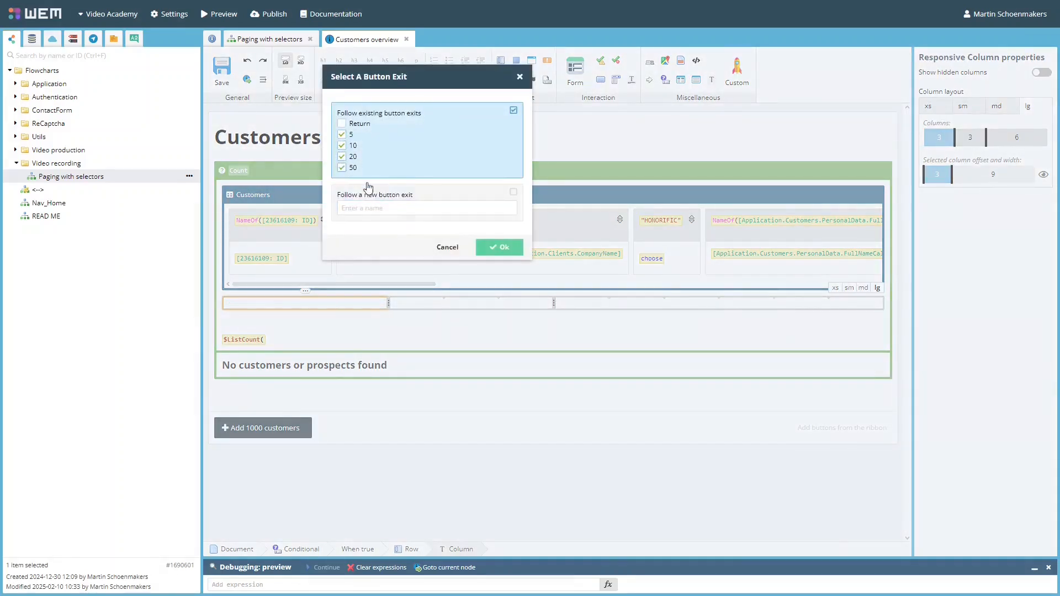
click(493, 249)
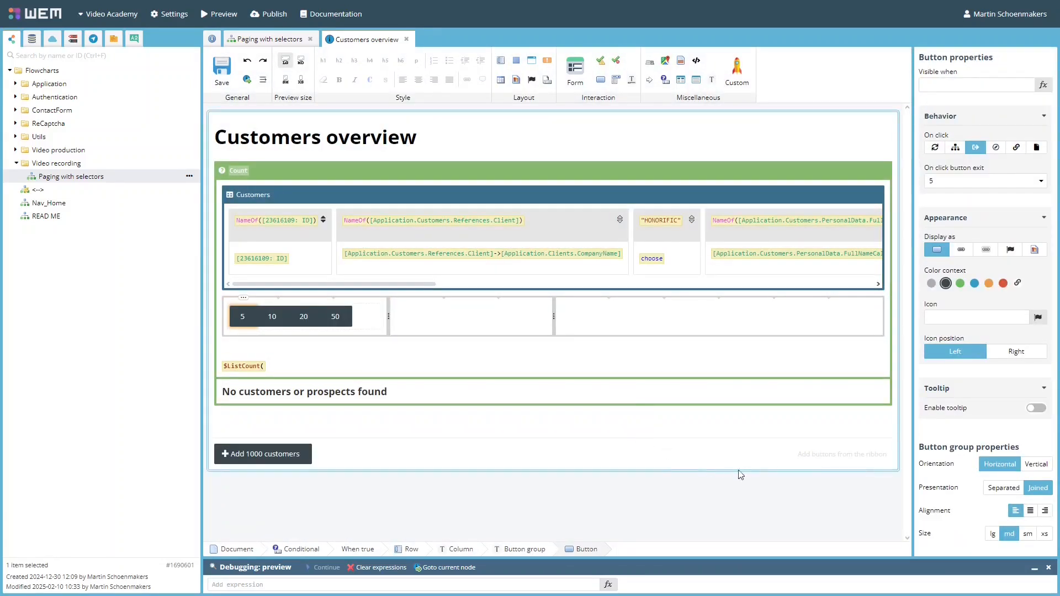
Step: Set the button group presentation to Separated and save the template
click(1004, 488)
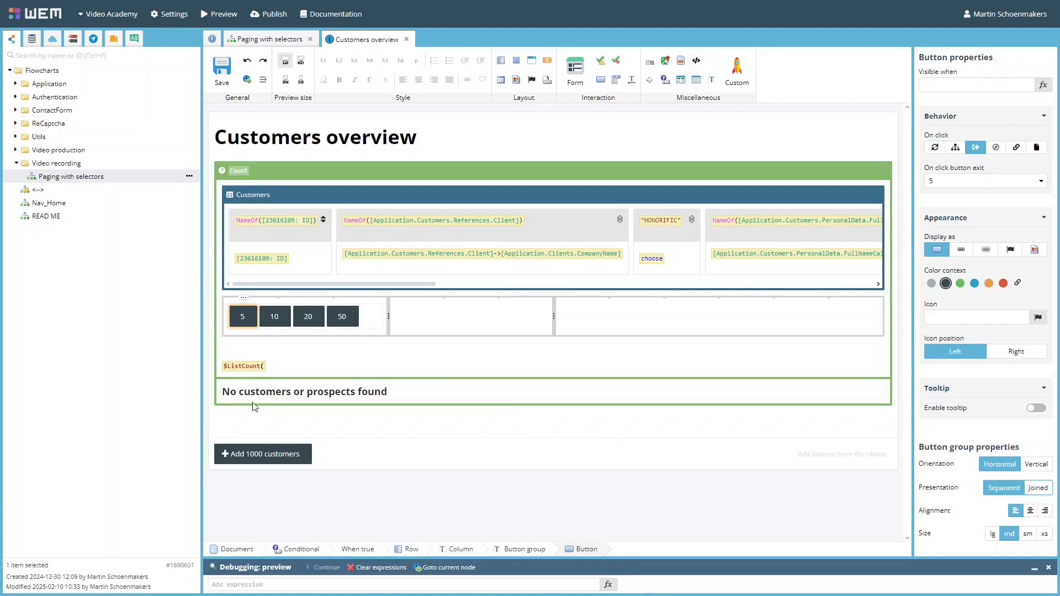
click(223, 66)
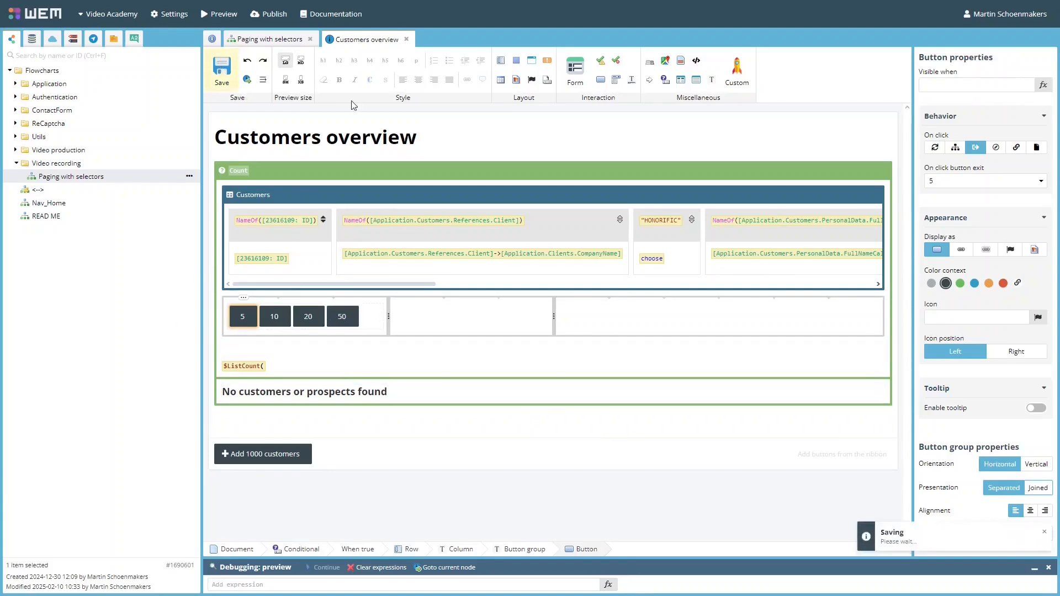
Step: Test the 5, 20 and 10 page size buttons in the preview
key(ctrl+Tab)
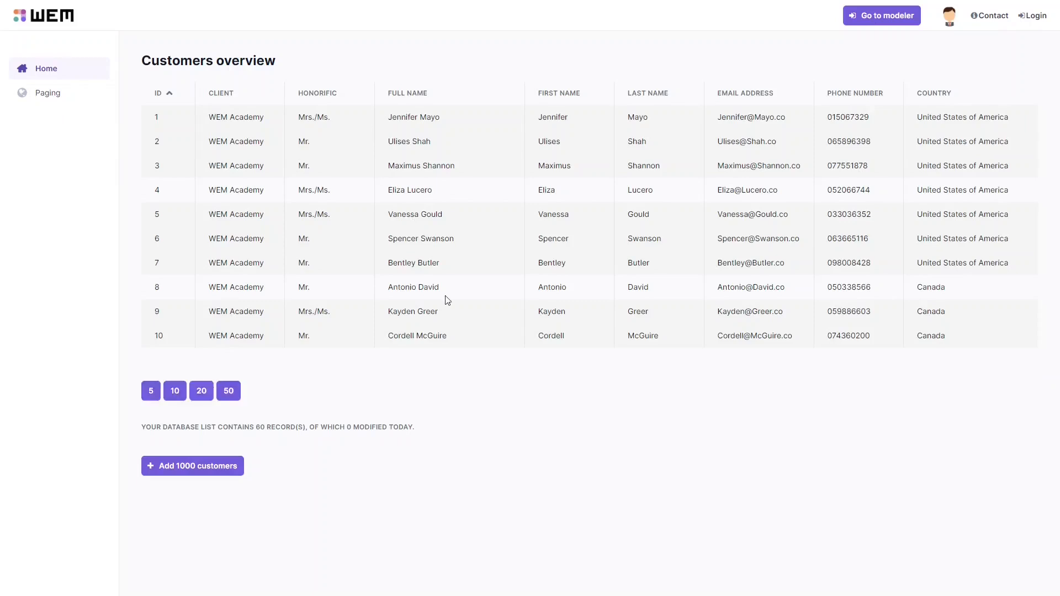
click(148, 412)
click(202, 292)
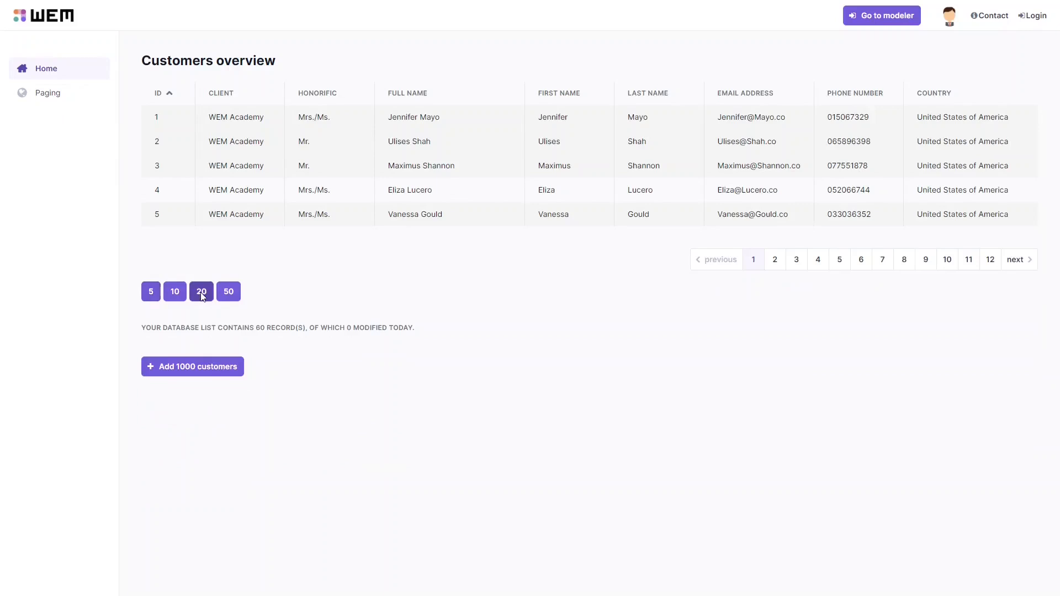
scroll(189, 509, down, 3)
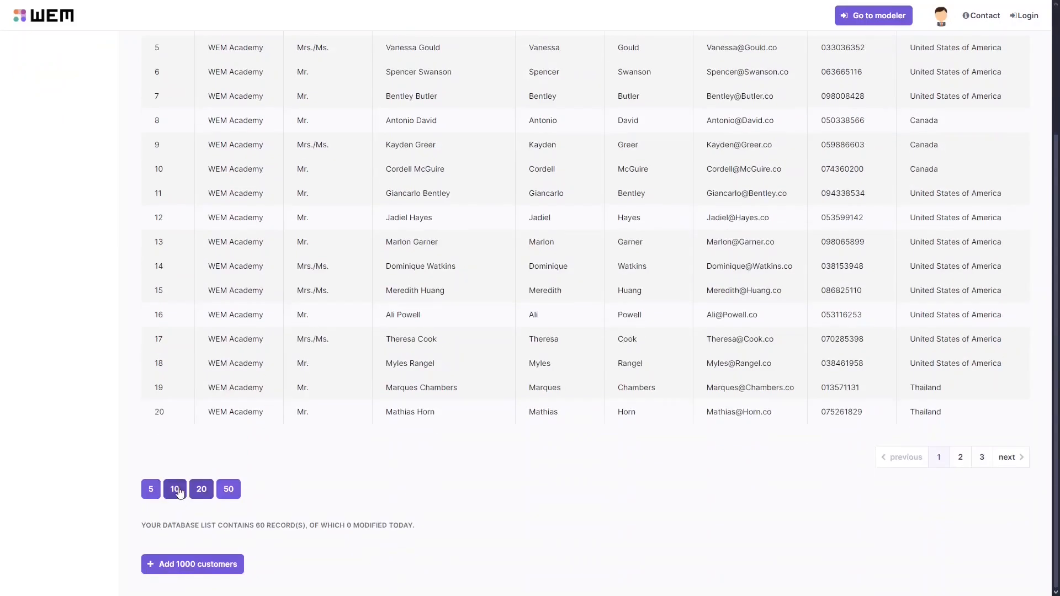
click(174, 489)
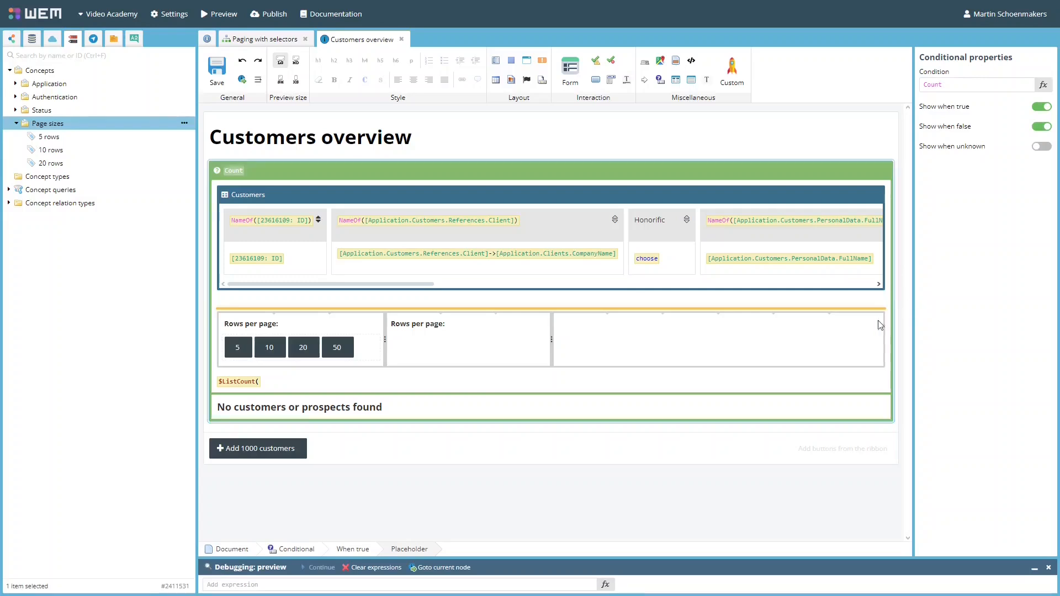
Step: Add a child concept named 50 rows under the Page sizes concept
click(448, 326)
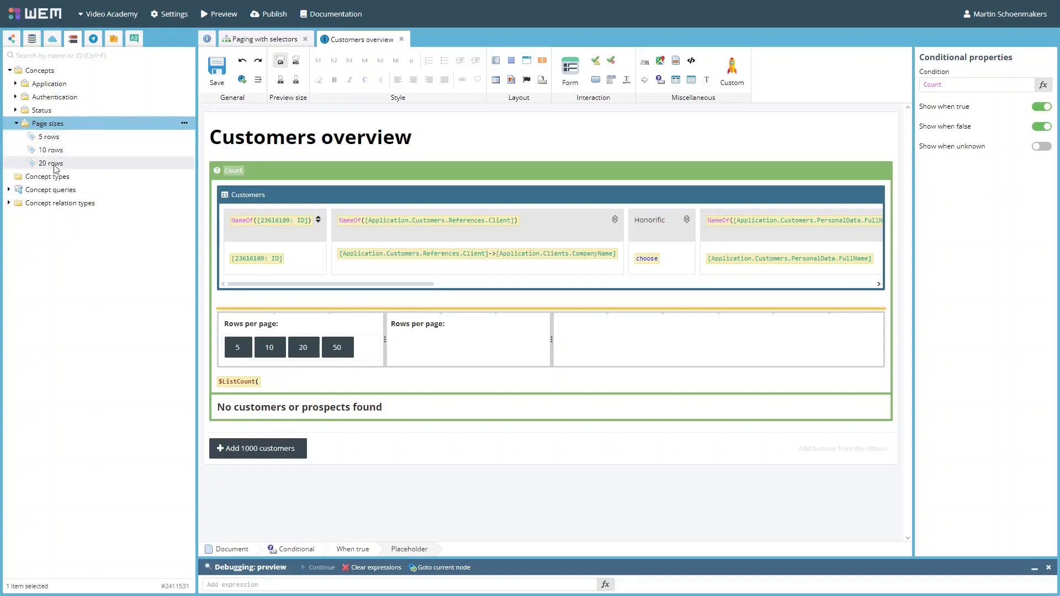
click(184, 123)
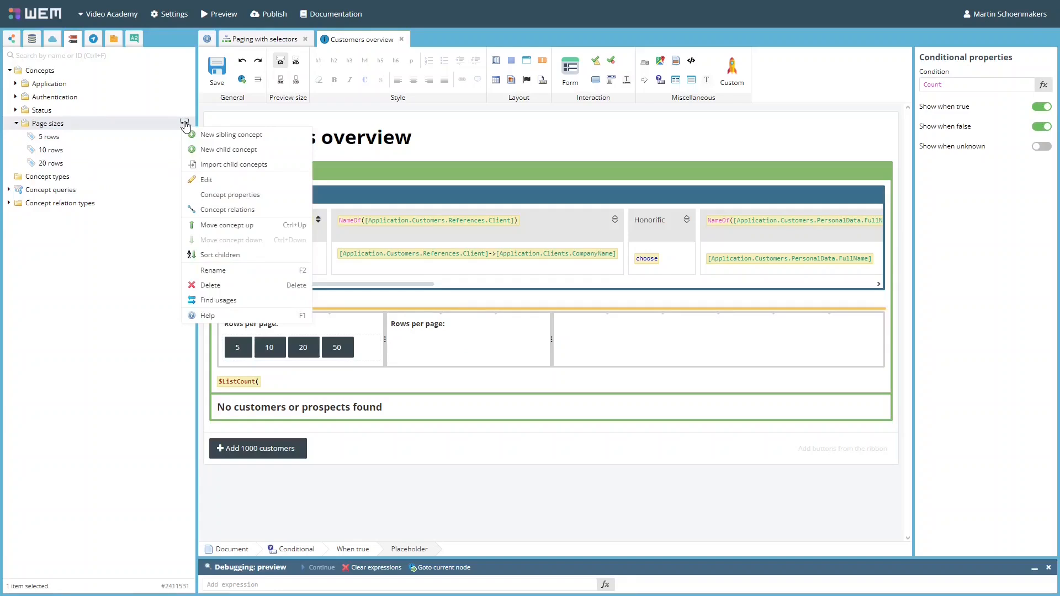
click(229, 150)
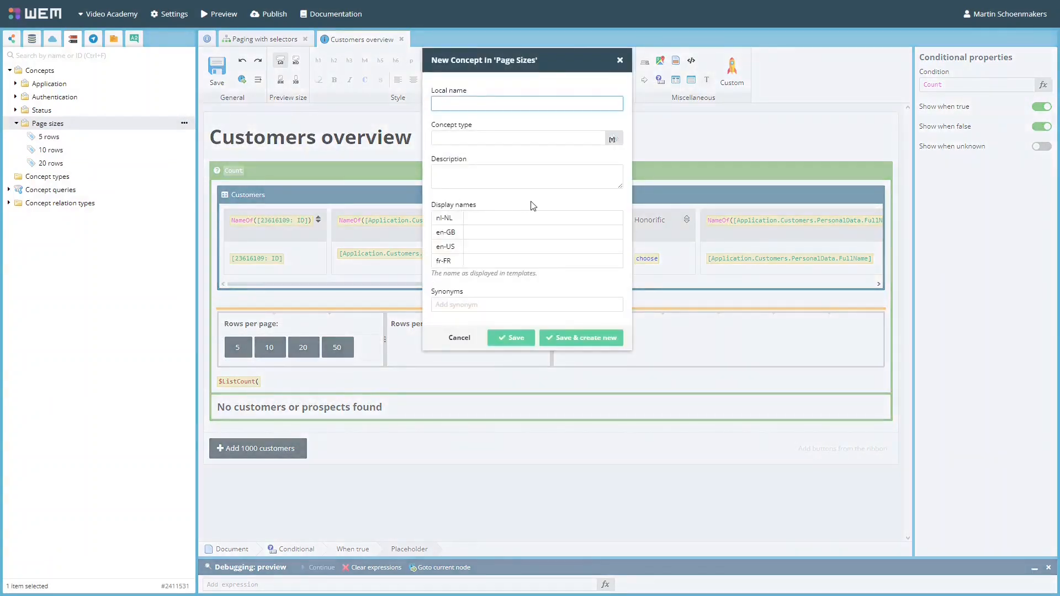
text(50 rows)
click(510, 339)
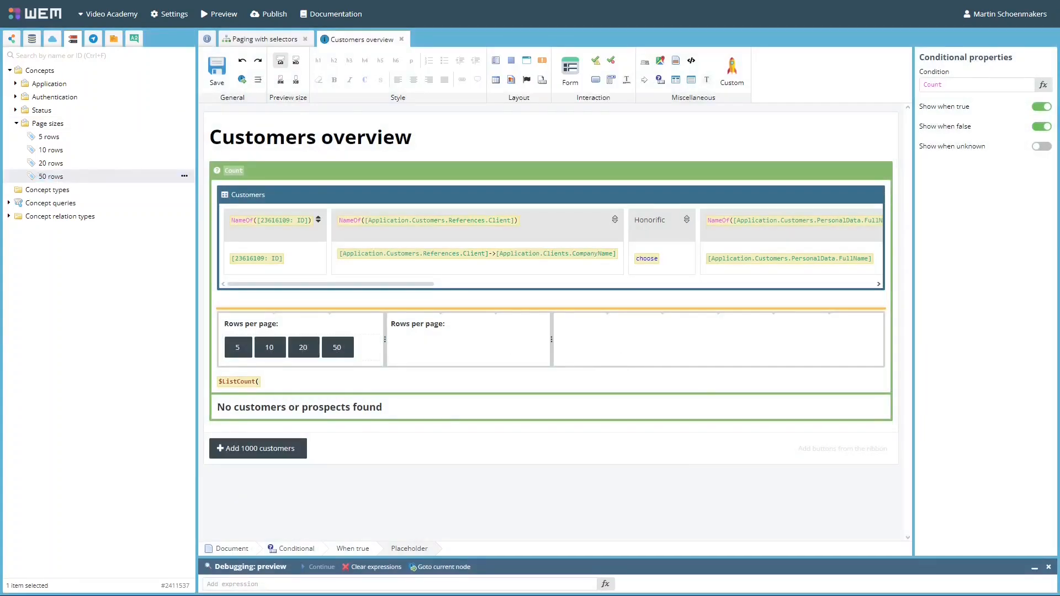
Step: Add a concept property named Numeric of numeric type to Page sizes, applying to all descendants
click(184, 123)
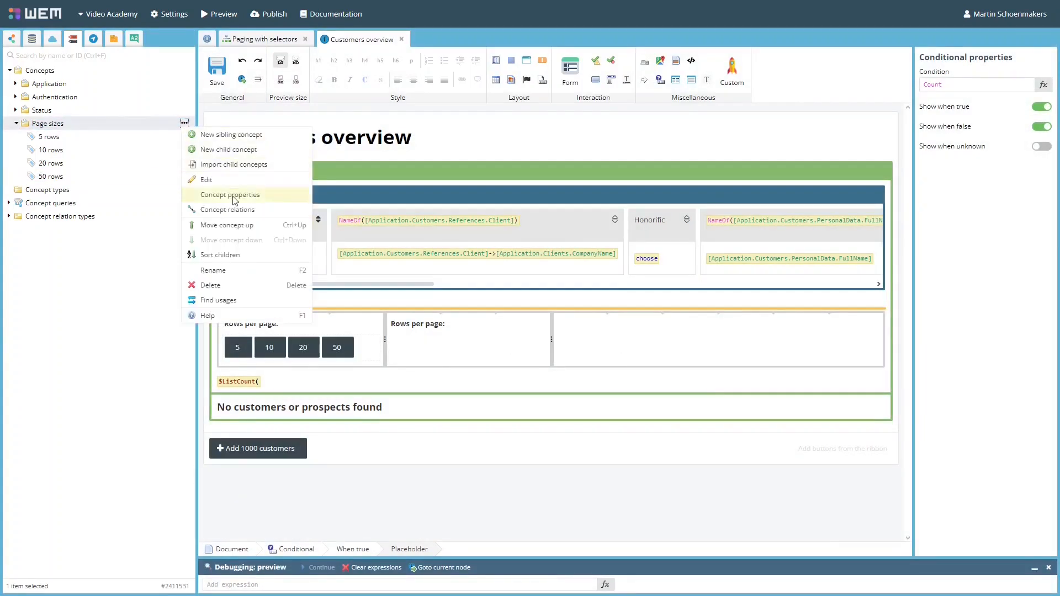
click(213, 191)
click(370, 81)
click(402, 155)
click(407, 180)
click(416, 121)
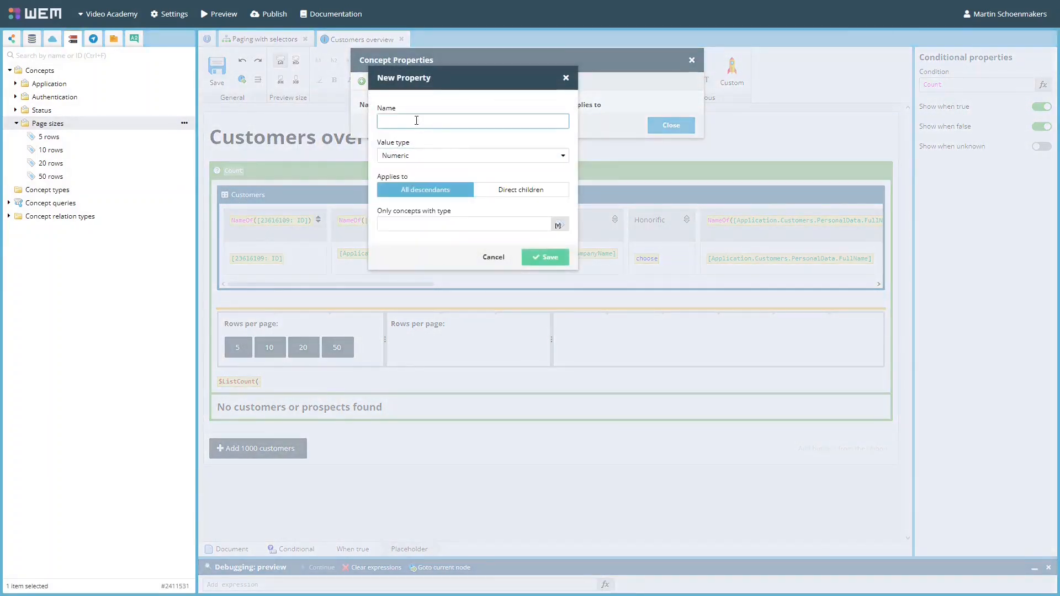
text(Numeric)
click(550, 257)
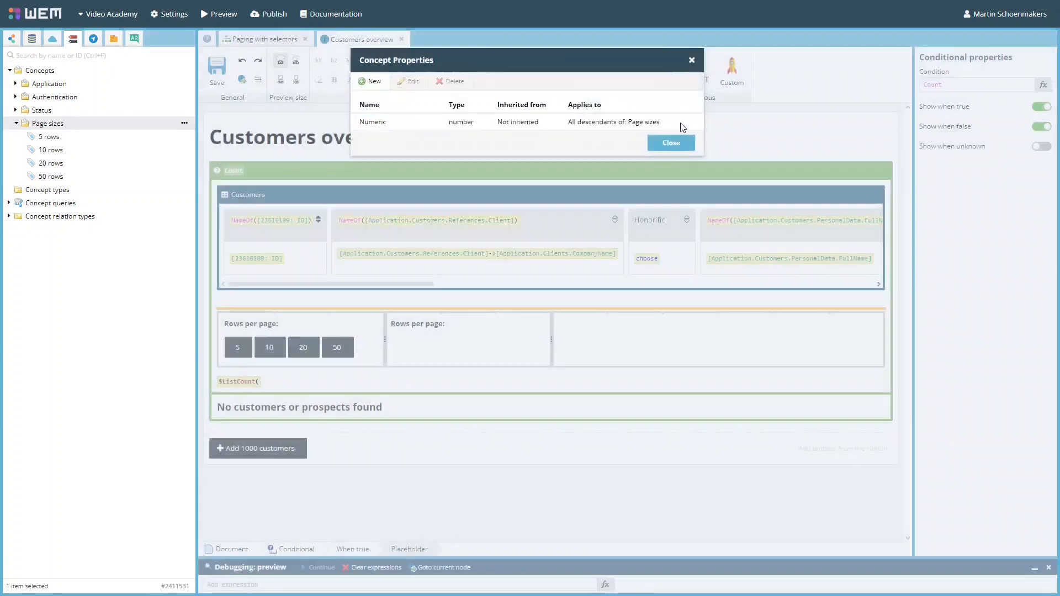
Step: Set the Numeric property of the 50 rows concept to 50 and save it
click(680, 124)
double_click(85, 178)
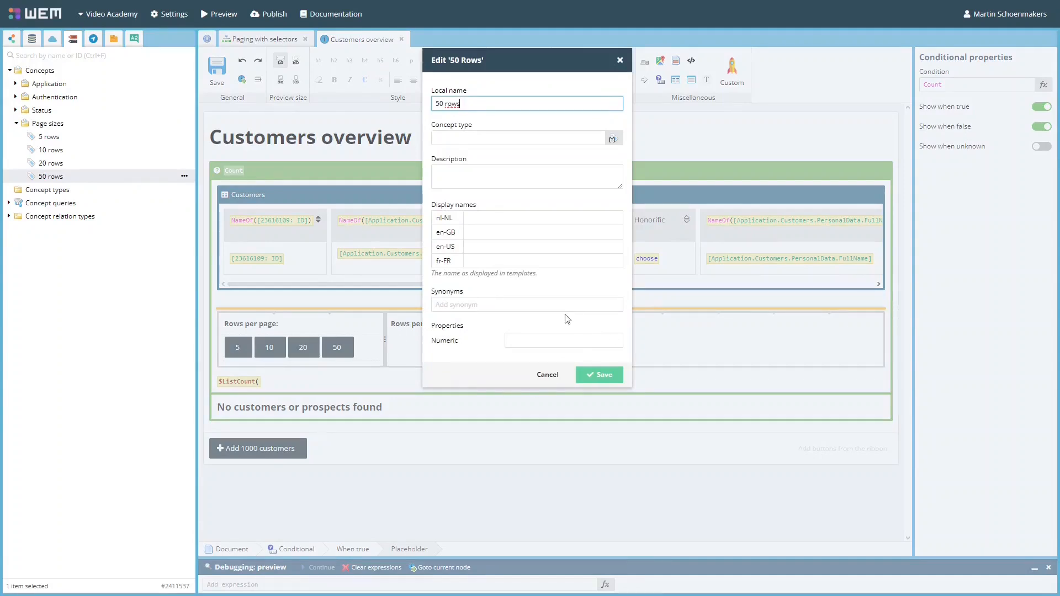
click(530, 340)
text(50)
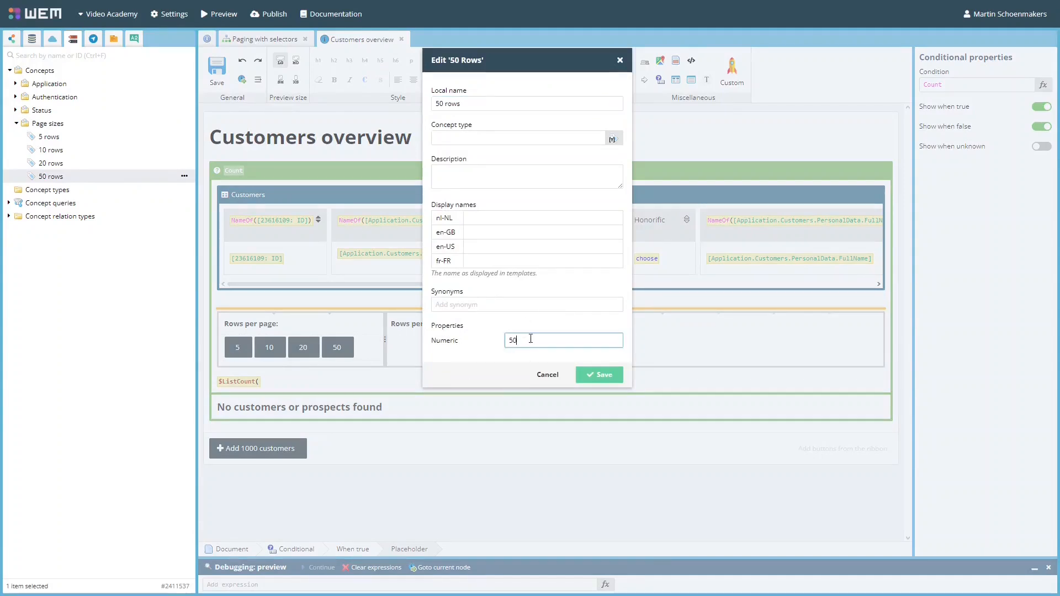
click(598, 378)
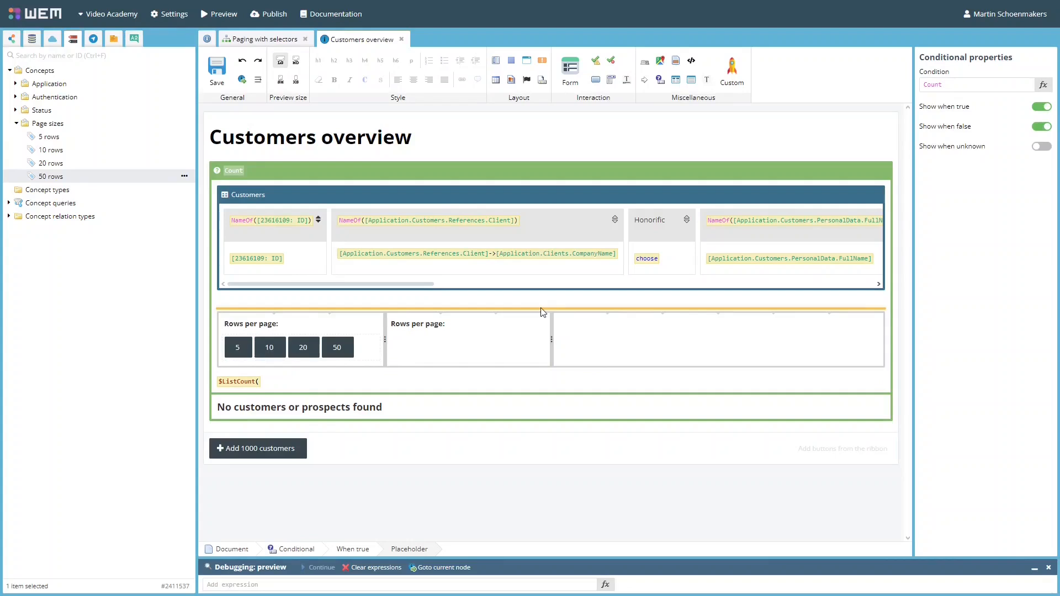
Step: Set the data grid's page size to the expression [VideoProduction.SessionFlowchart.PageSizeSelector]:'Numeric'
click(838, 269)
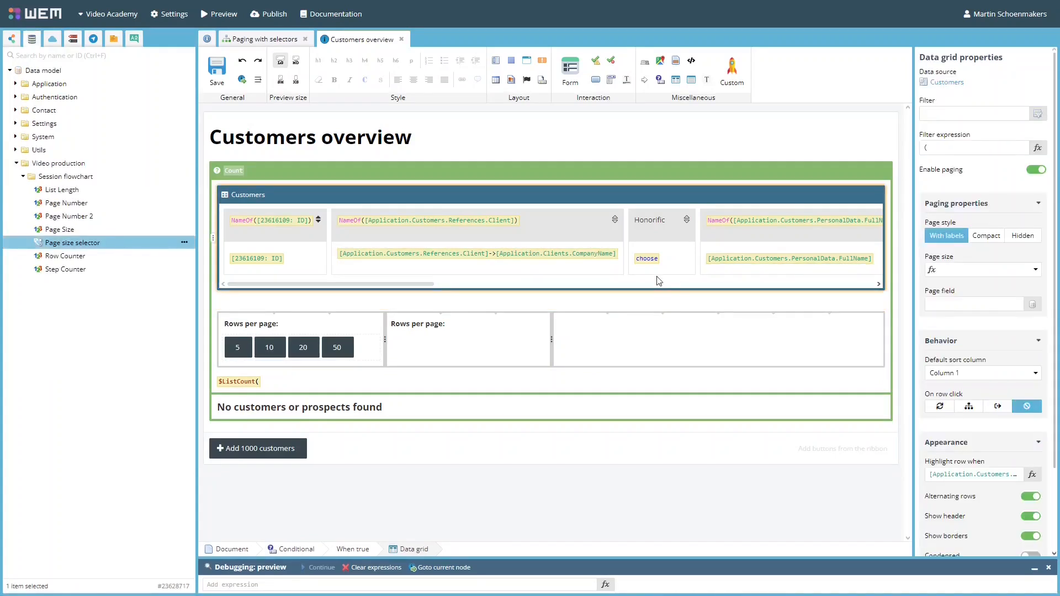
double_click(124, 243)
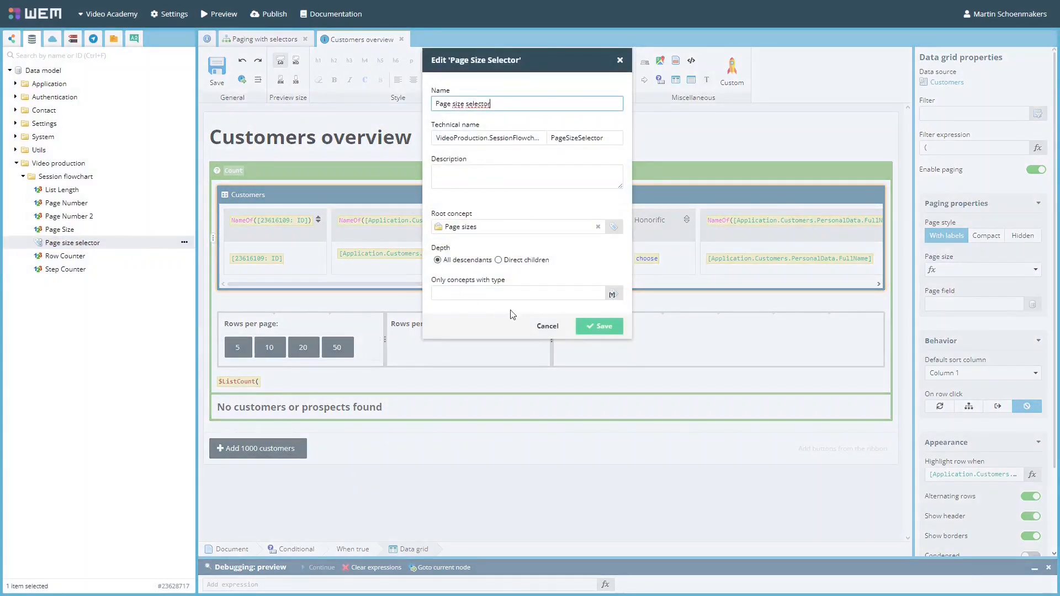
click(548, 326)
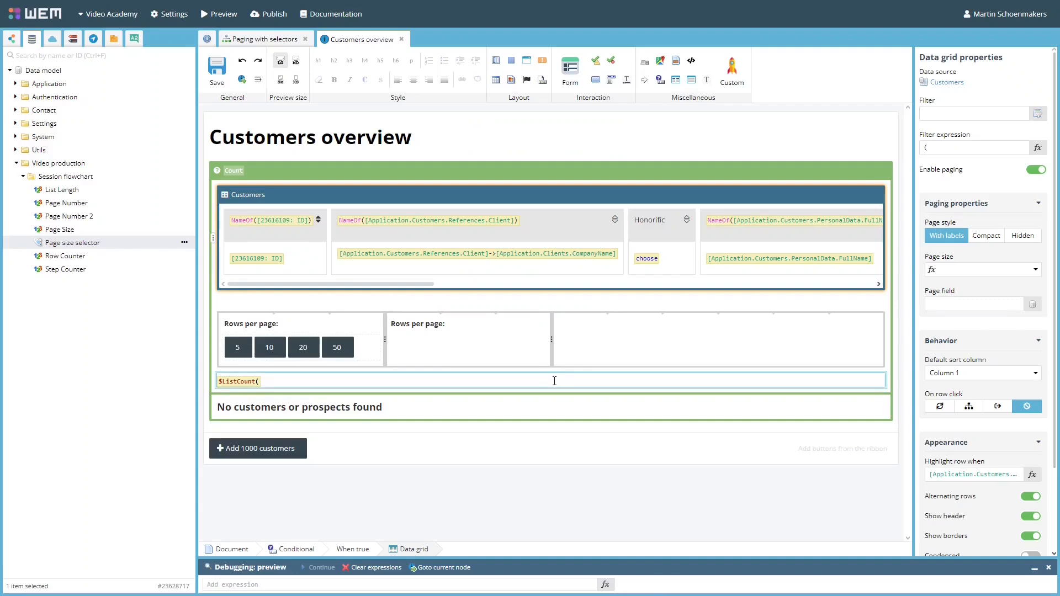
click(1036, 270)
click(986, 298)
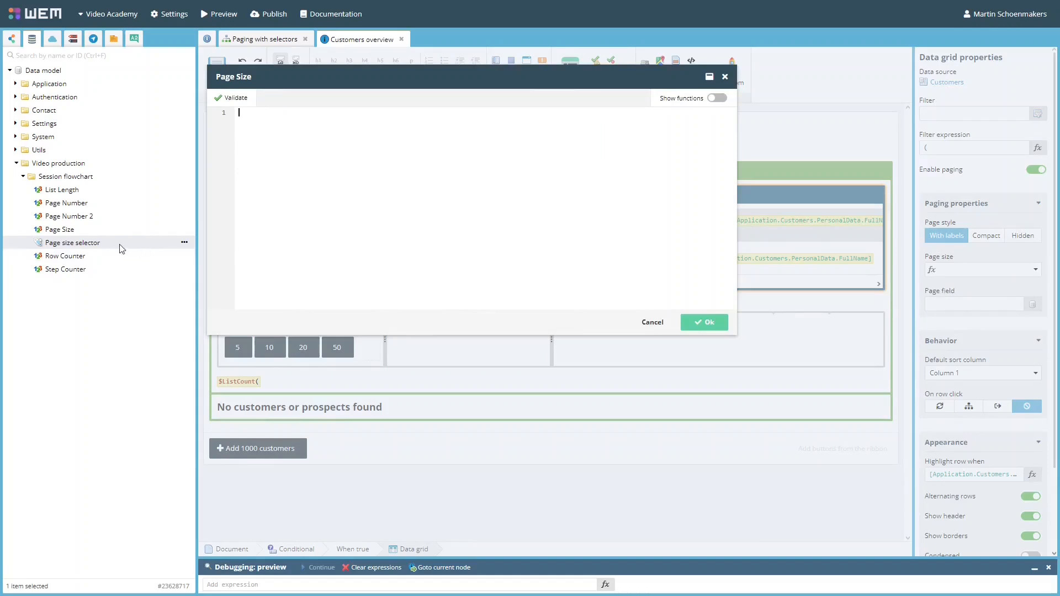
drag(105, 246, 341, 172)
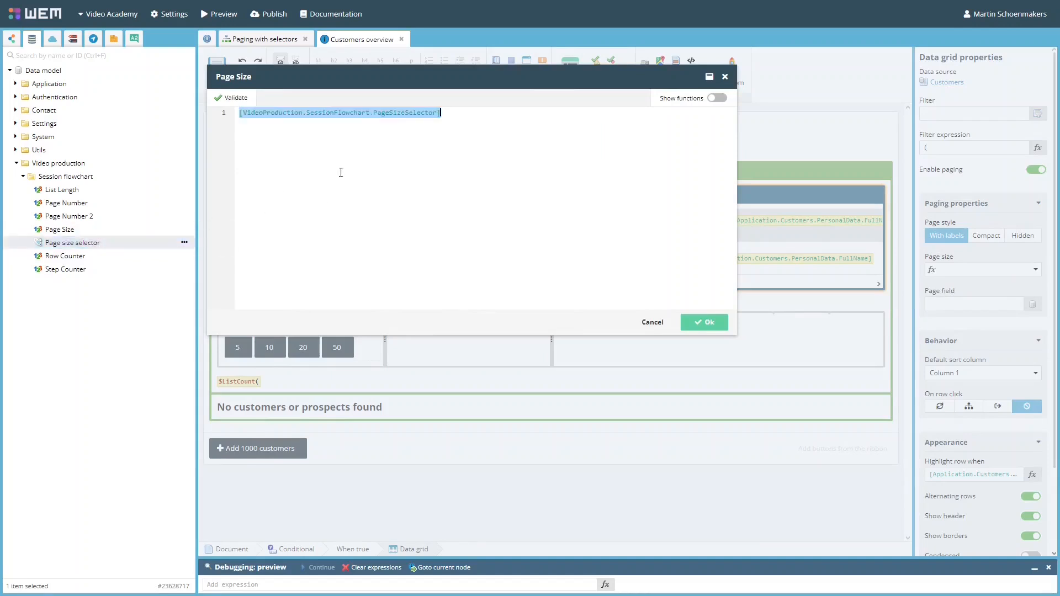
click(538, 188)
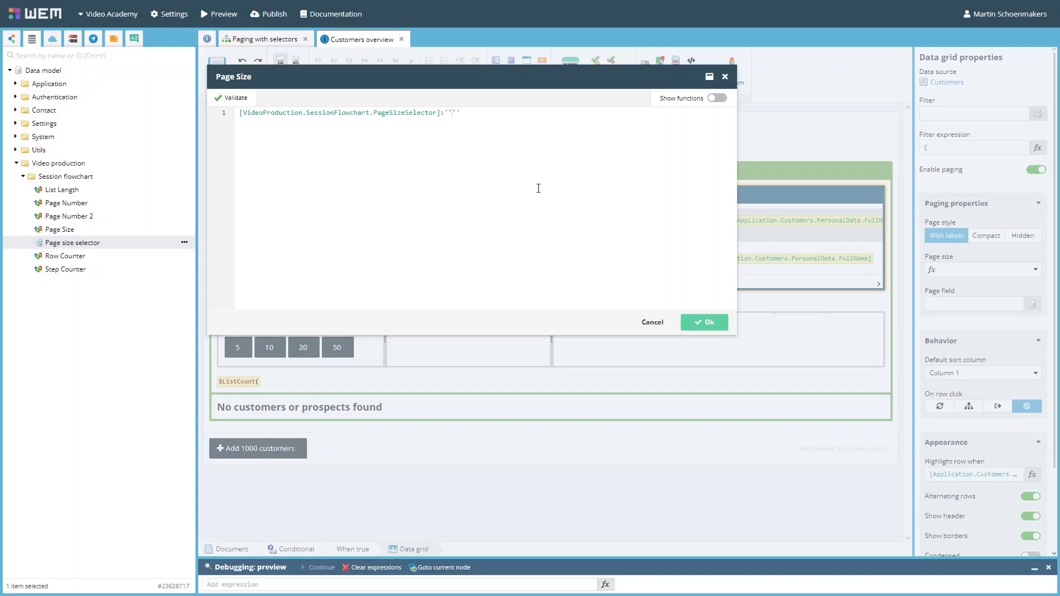
text(:'Numeric)
click(711, 326)
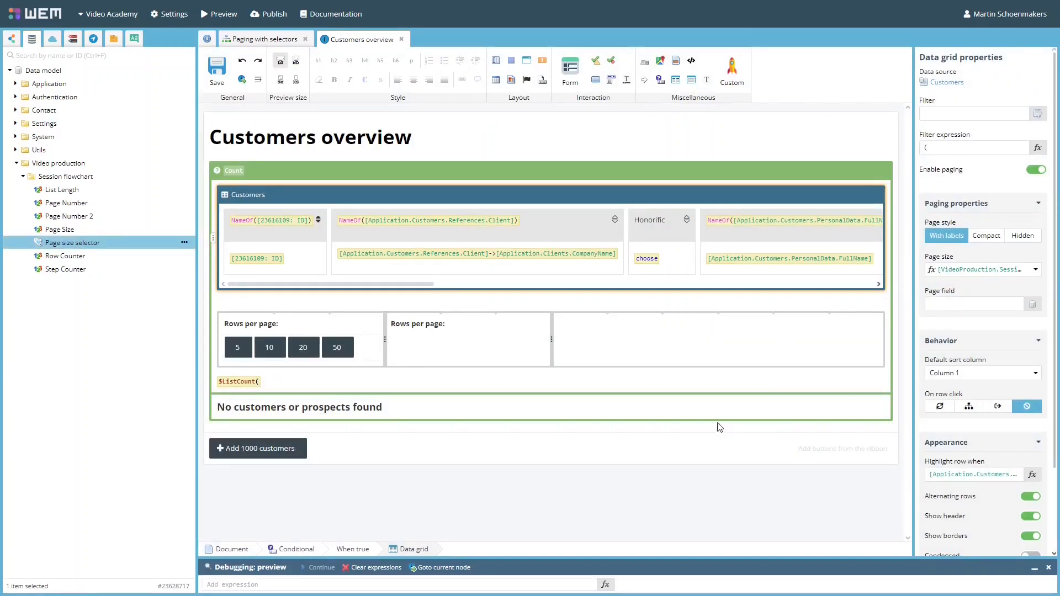
Step: Create an input field for Page size selector in the second column, with default text "Select a page size" and refresh on change, then save
drag(113, 238, 430, 343)
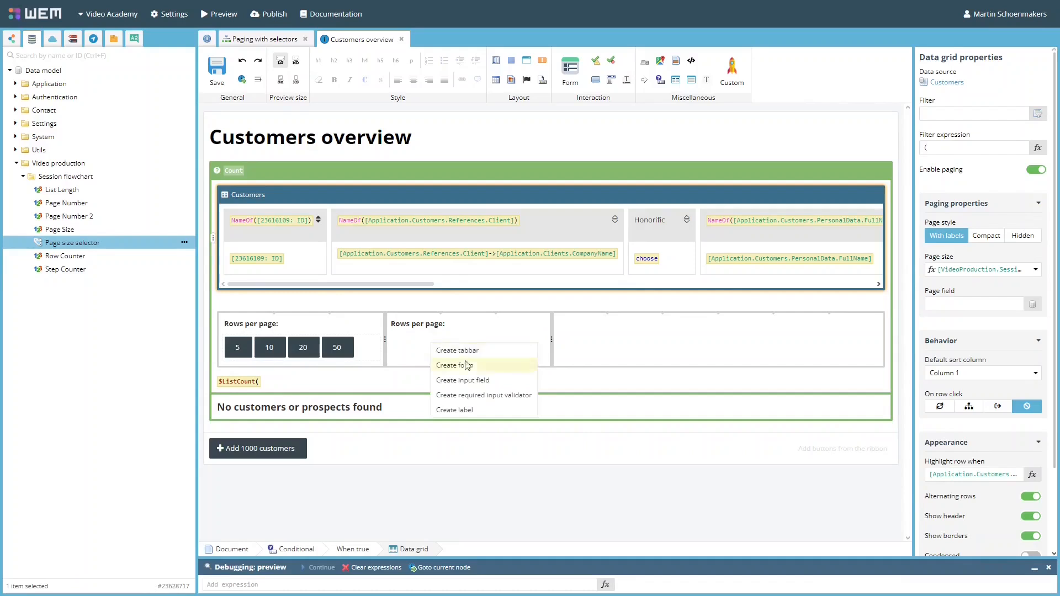
click(471, 380)
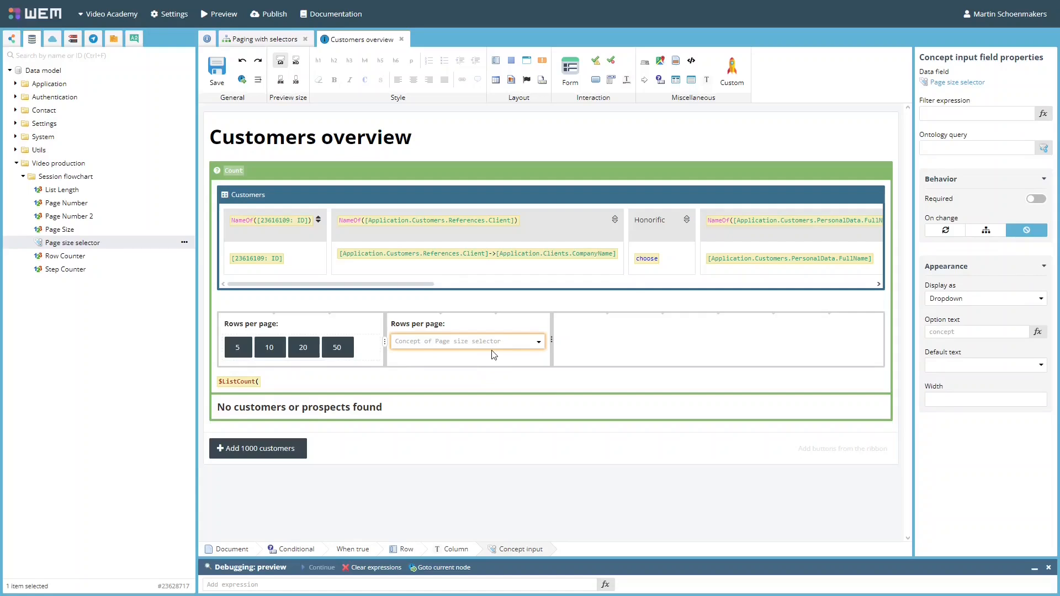
text(Select a page size)
click(530, 356)
click(532, 348)
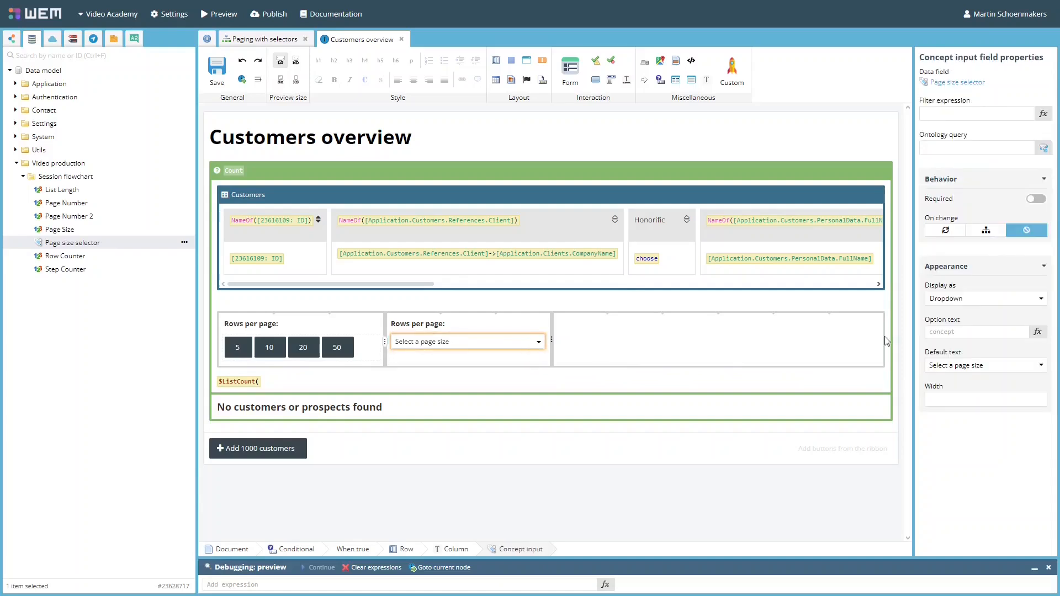
click(947, 230)
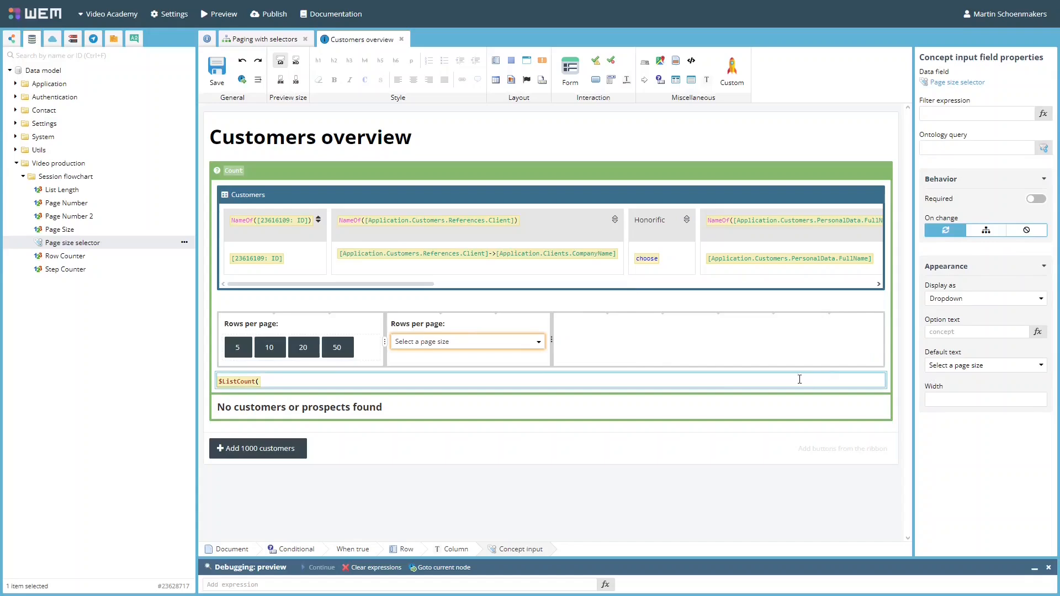
key(ctrl+s)
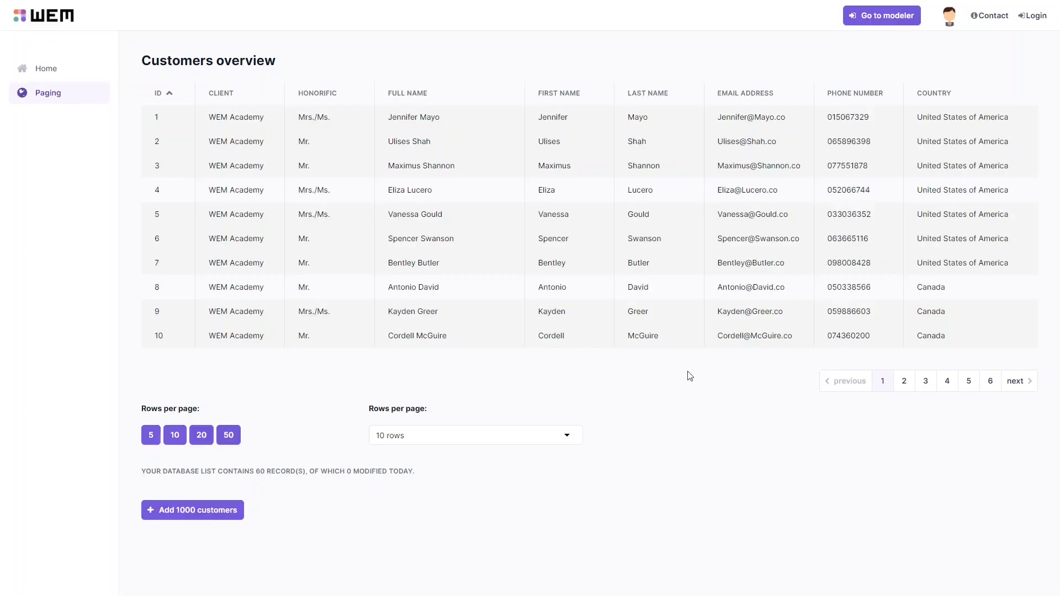
Step: Test the page size dropdown in the preview by choosing 5 rows and then 10 rows
click(450, 436)
click(447, 466)
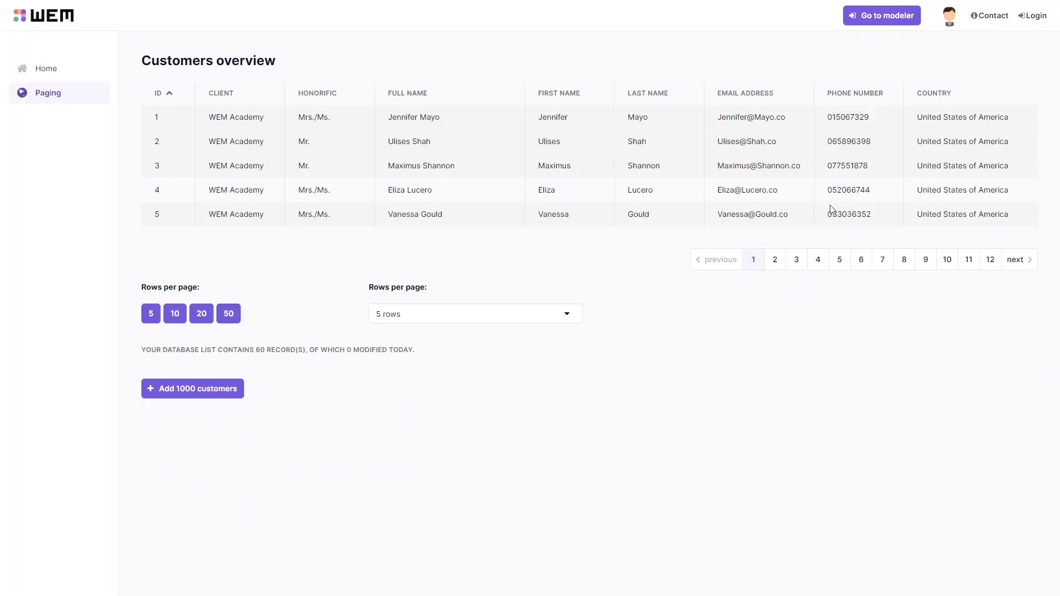
click(420, 359)
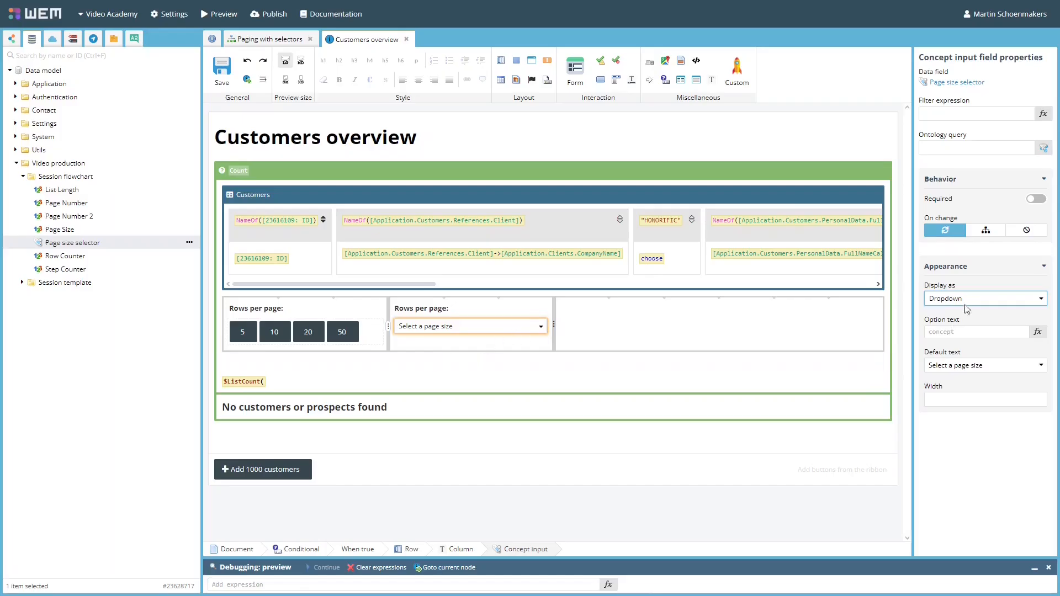
Step: Display the page size selector as horizontal radio buttons and save the template
click(966, 300)
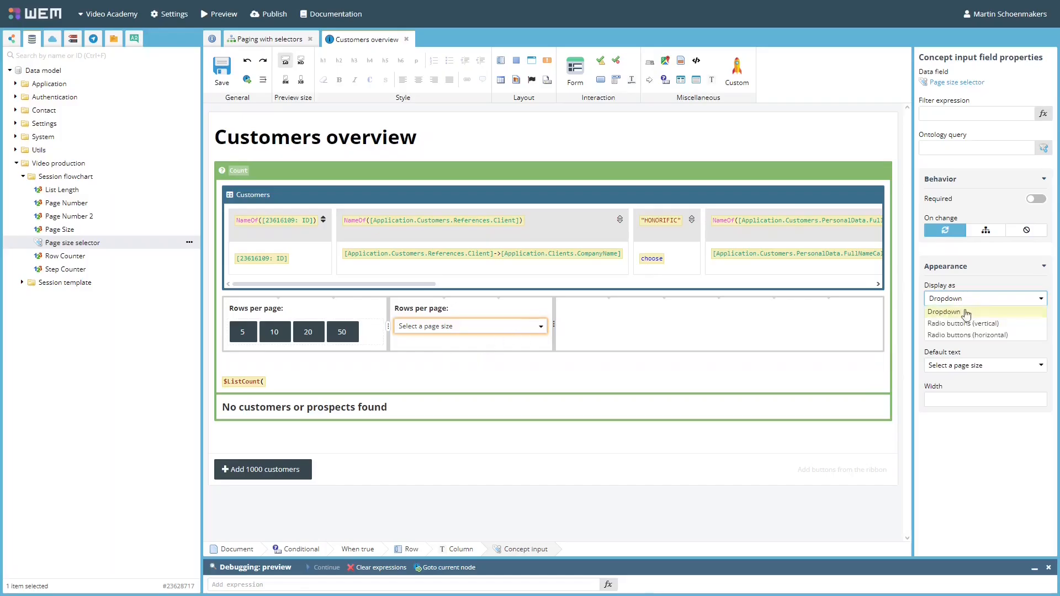
click(964, 334)
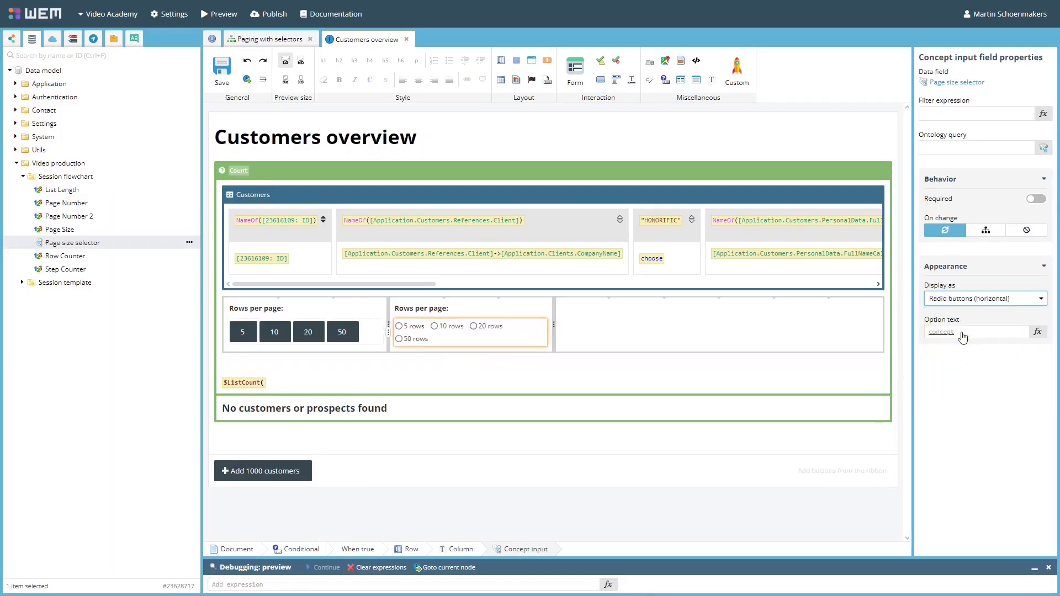
click(227, 78)
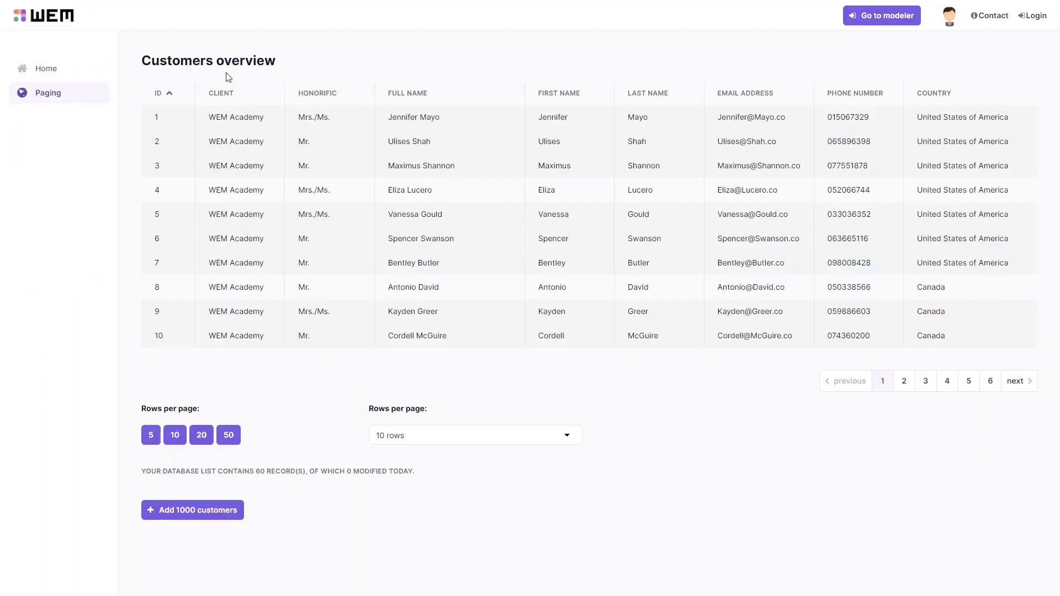
Step: Reload the preview and try the page size radio buttons
key(F5)
click(373, 431)
click(419, 312)
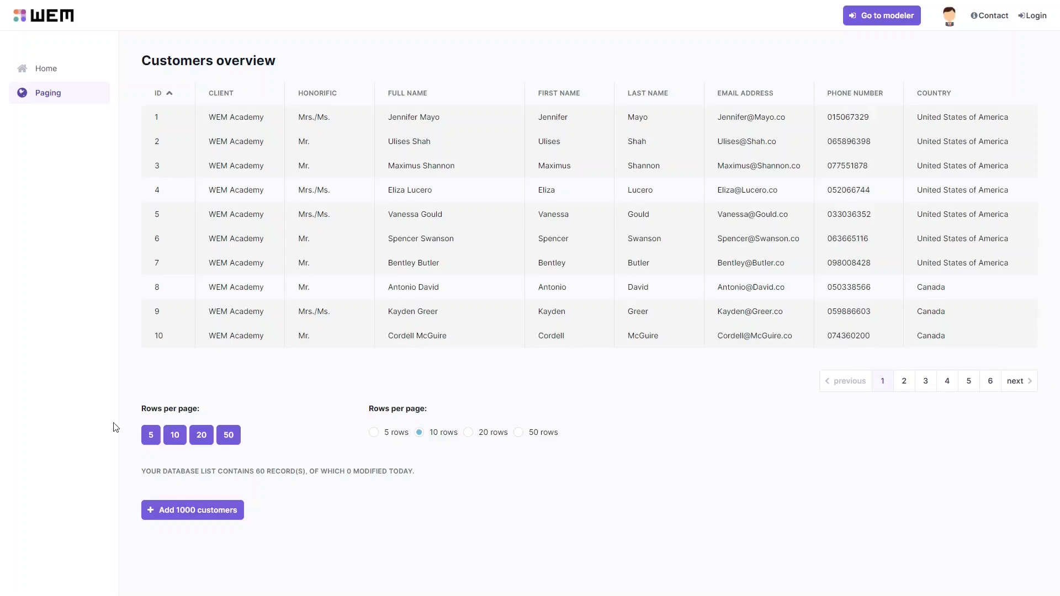
Step: Add 1000 customers in the preview and reopen the Paging page
click(217, 516)
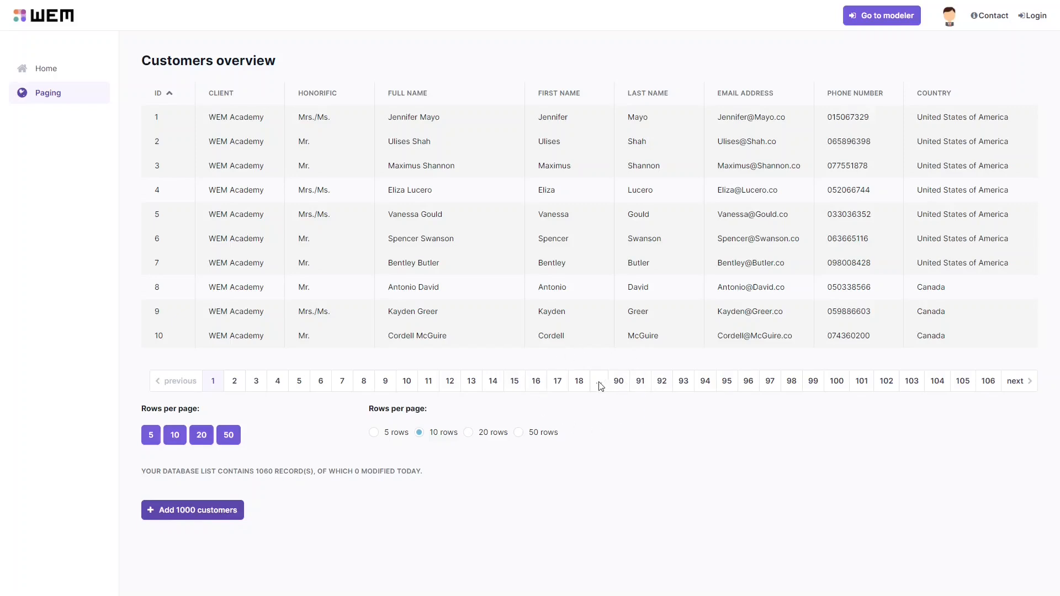
click(39, 98)
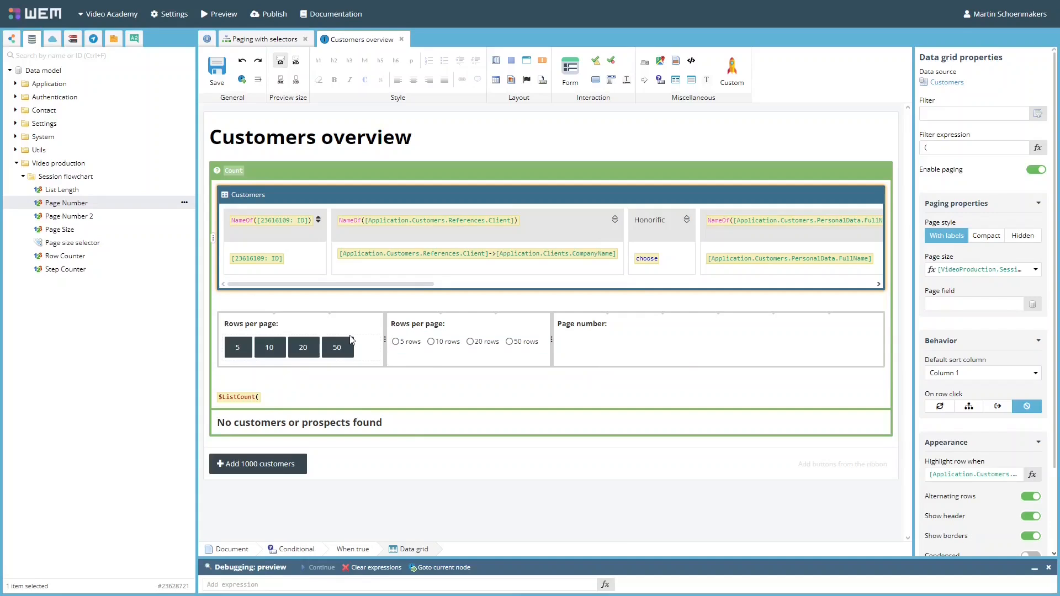
Step: Create a numeric input field for Page Number in the third column and make it refresh on change
drag(81, 204, 599, 350)
click(641, 373)
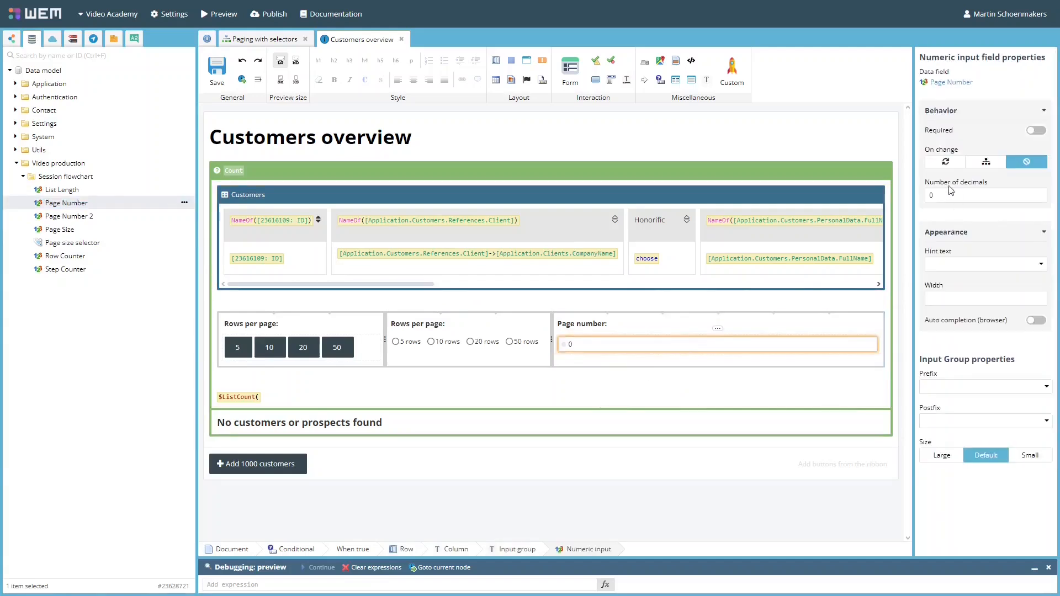
click(949, 163)
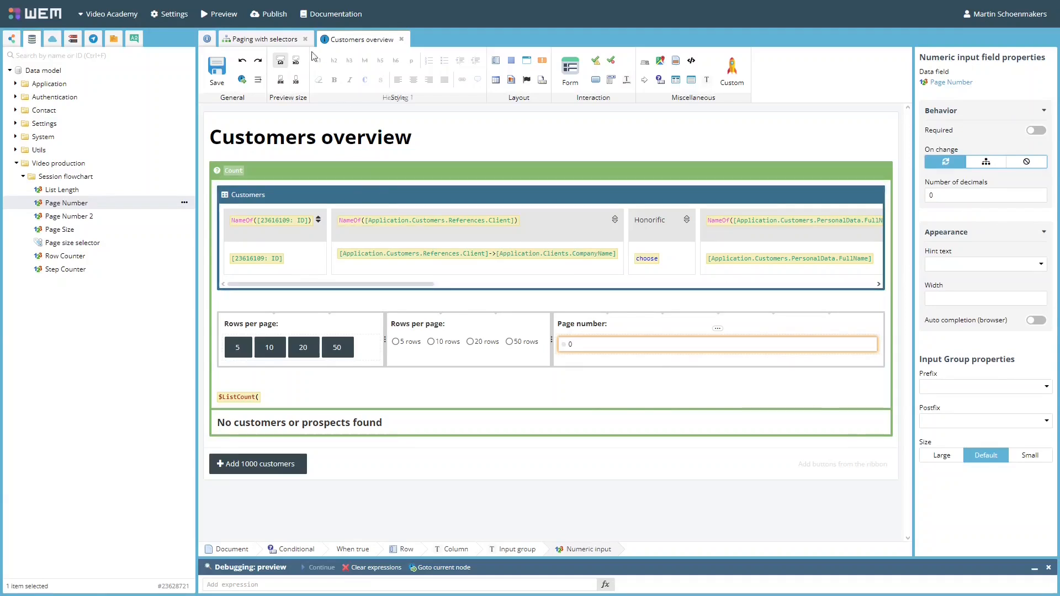
Step: In the flowchart's Initialisation assignment node, assign Page Number a new value of 1 and save
click(260, 39)
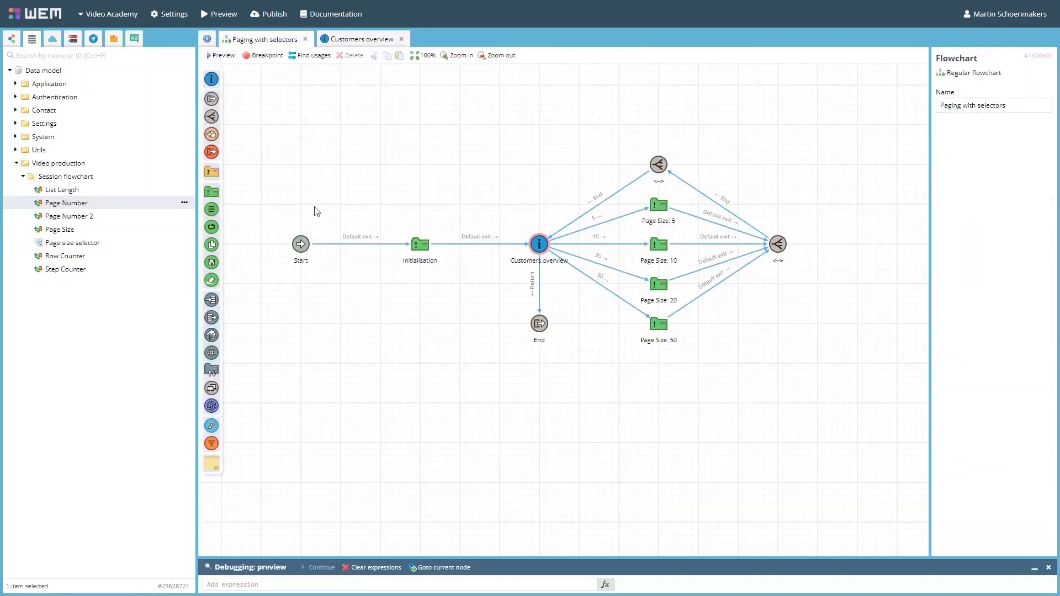
click(427, 247)
double_click(427, 247)
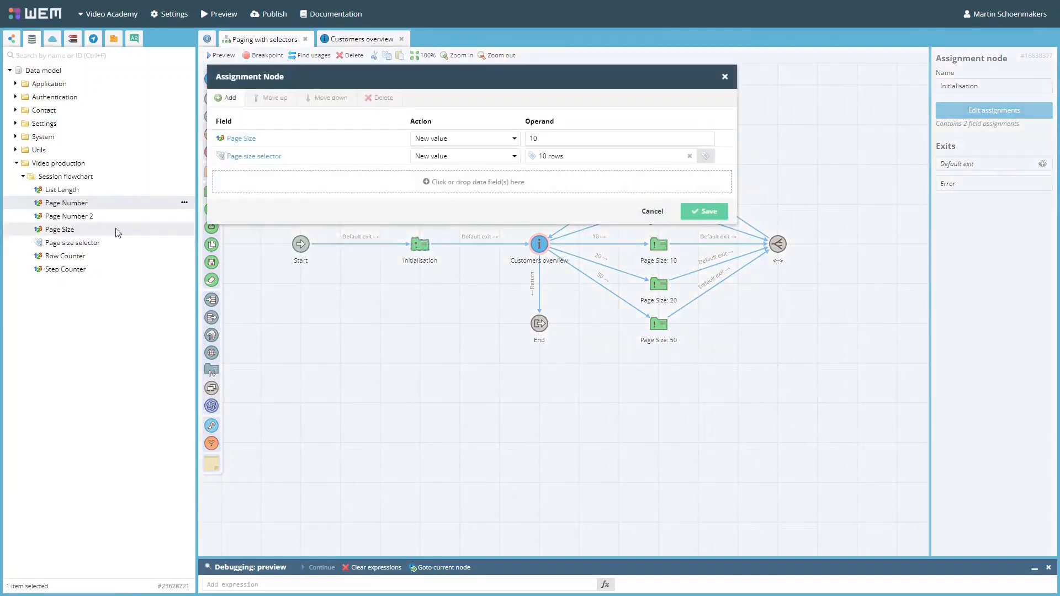
drag(88, 203, 323, 186)
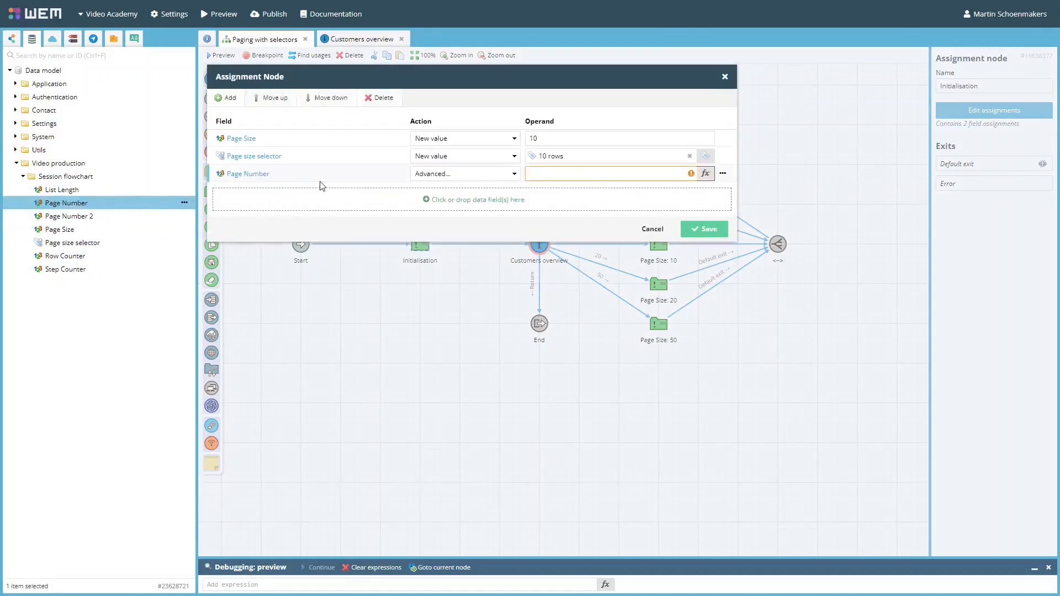
click(508, 175)
click(483, 199)
key(BackSpace)
text(1)
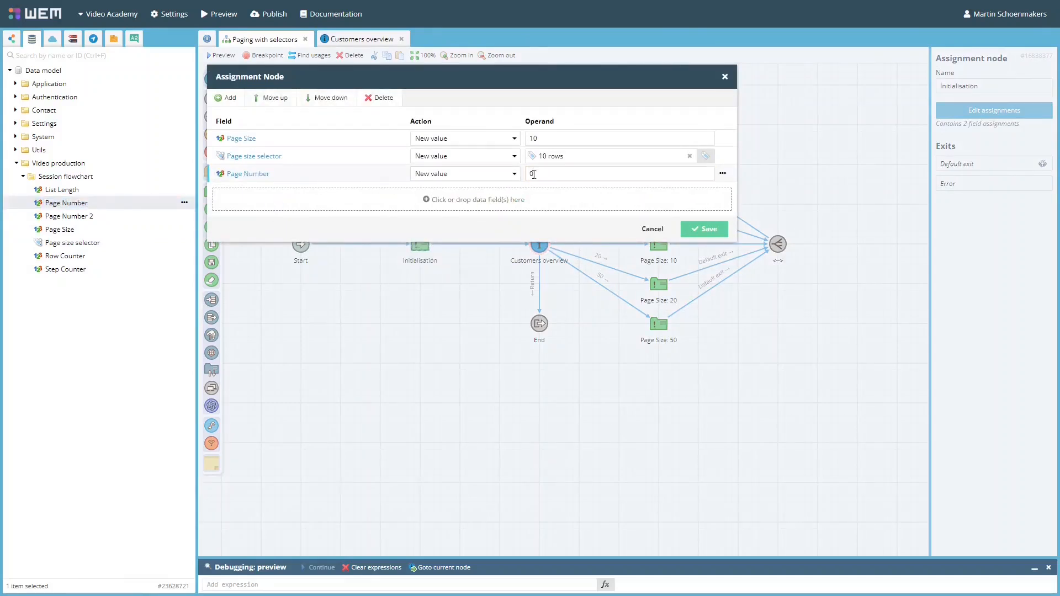
click(695, 229)
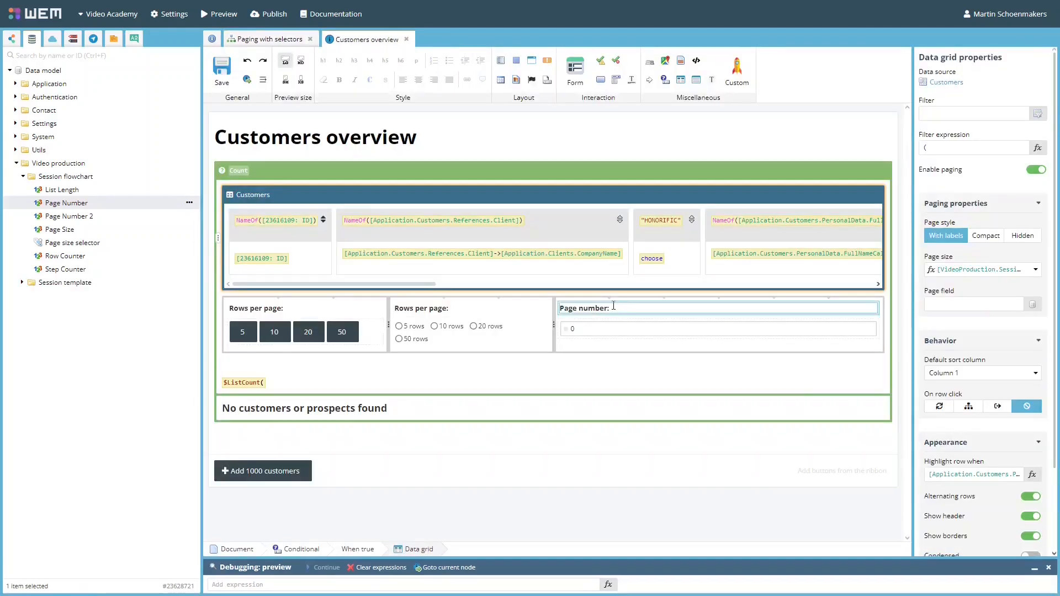
Step: Link the data grid's page field to Page Number
drag(87, 206, 969, 307)
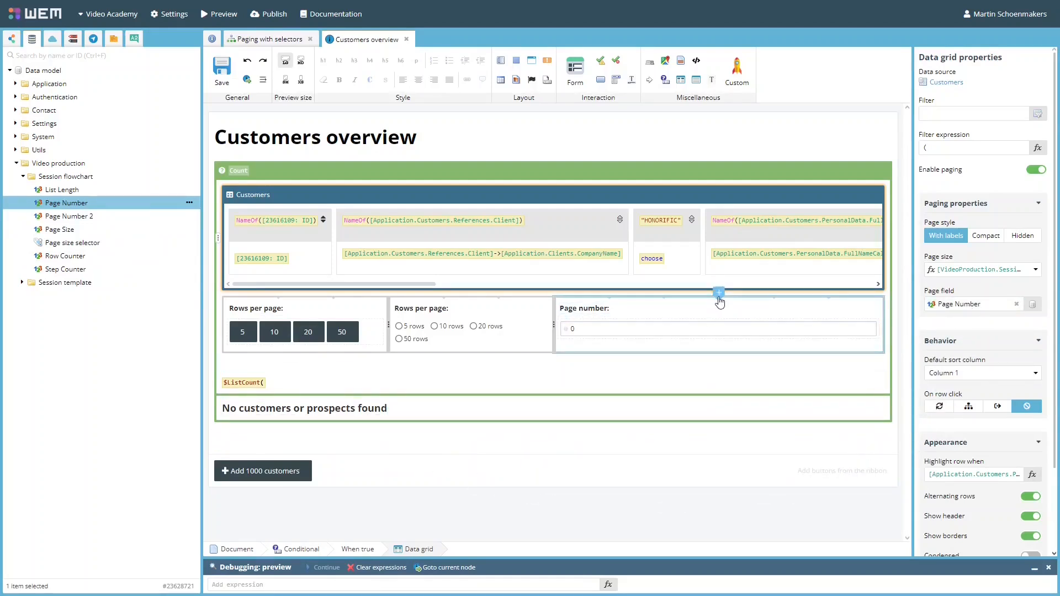
click(719, 294)
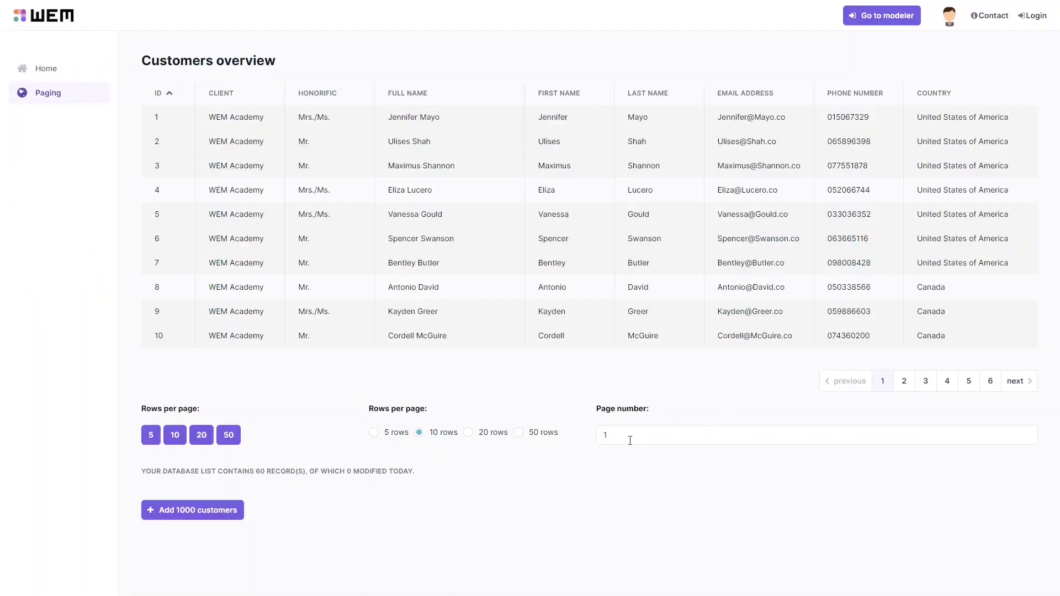
Step: Test the page number field in the preview by entering 3, clearing it, and entering 3 again
drag(631, 440, 594, 439)
text(3)
click(606, 526)
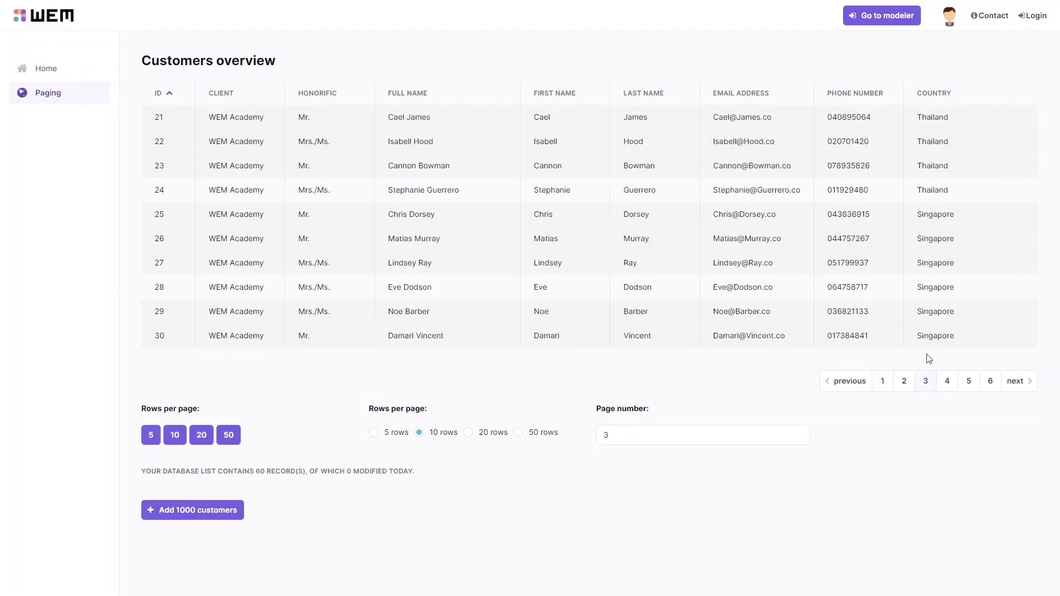
drag(632, 430, 581, 440)
key(BackSpace)
click(575, 530)
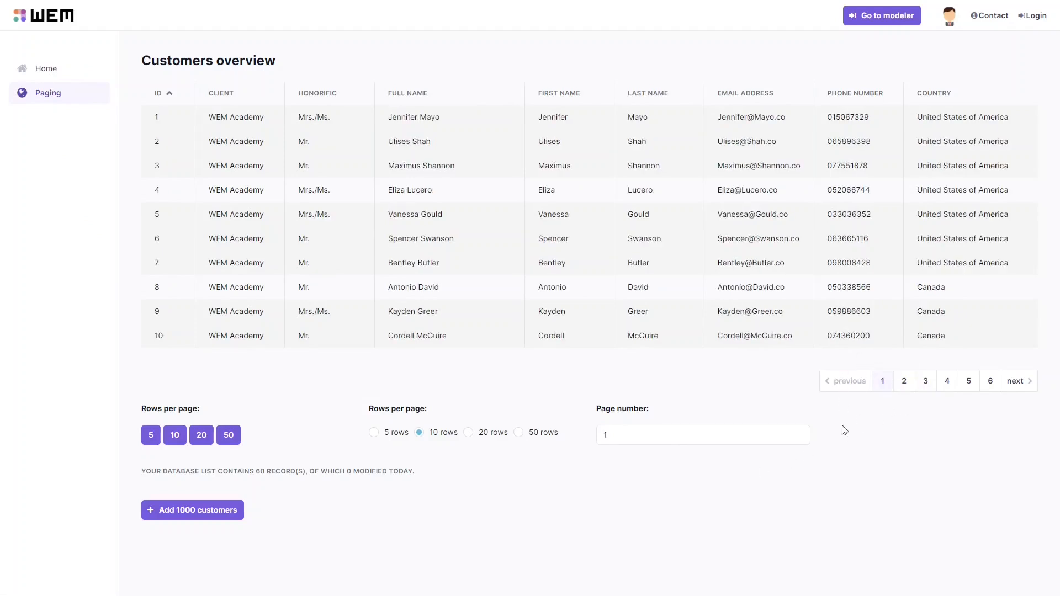
drag(633, 434, 587, 433)
text(3)
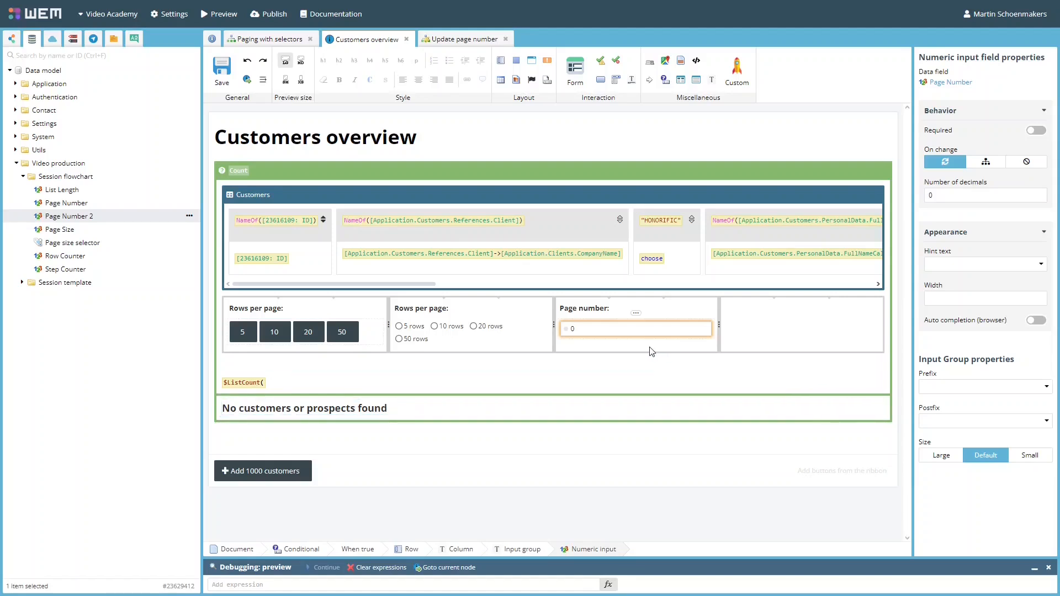
Step: Place a Page Number 2 numeric input in the third column and delete the old Page Number input
drag(102, 216, 617, 349)
click(647, 366)
click(646, 331)
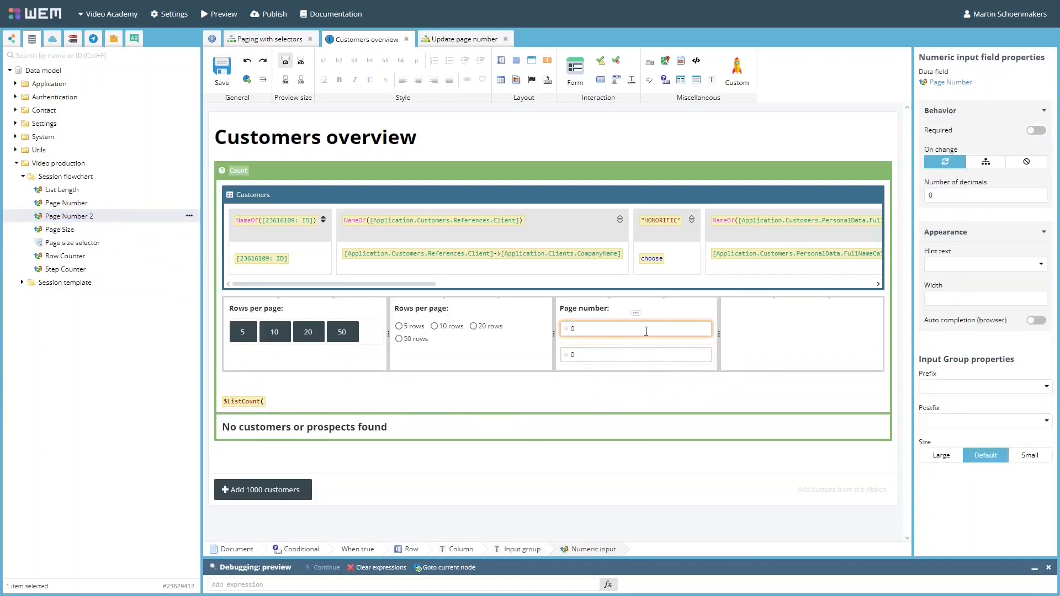
key(Delete)
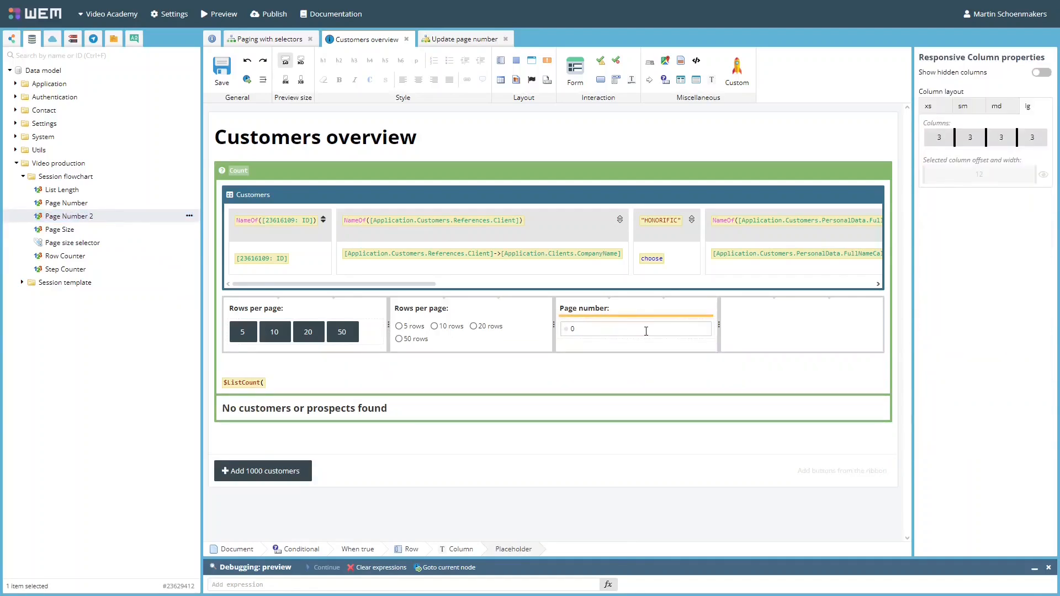
Step: Inspect the assignment expression in the Update page number flowchart
click(473, 40)
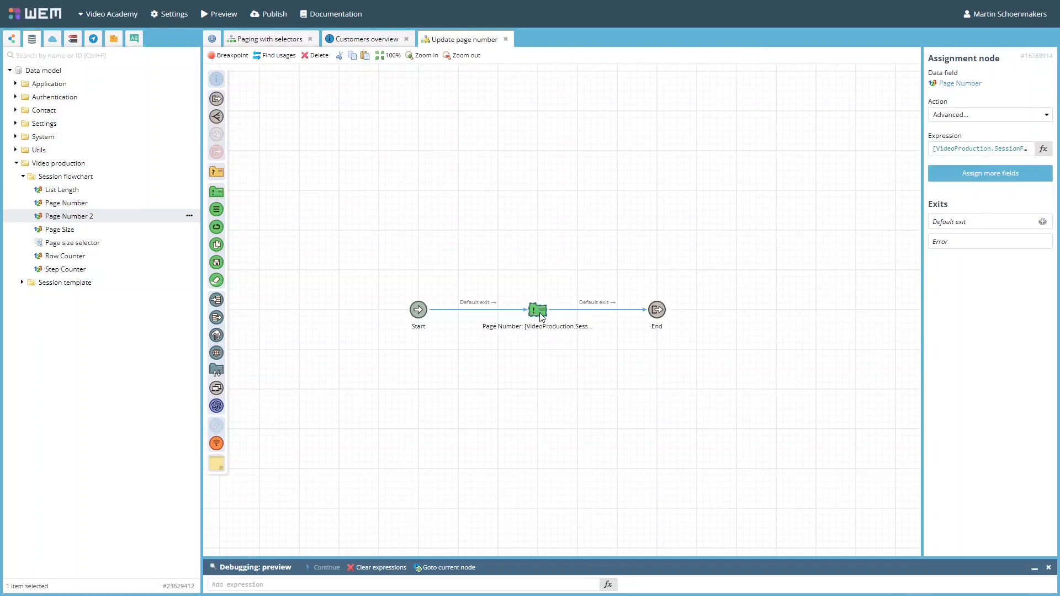
double_click(538, 310)
click(568, 139)
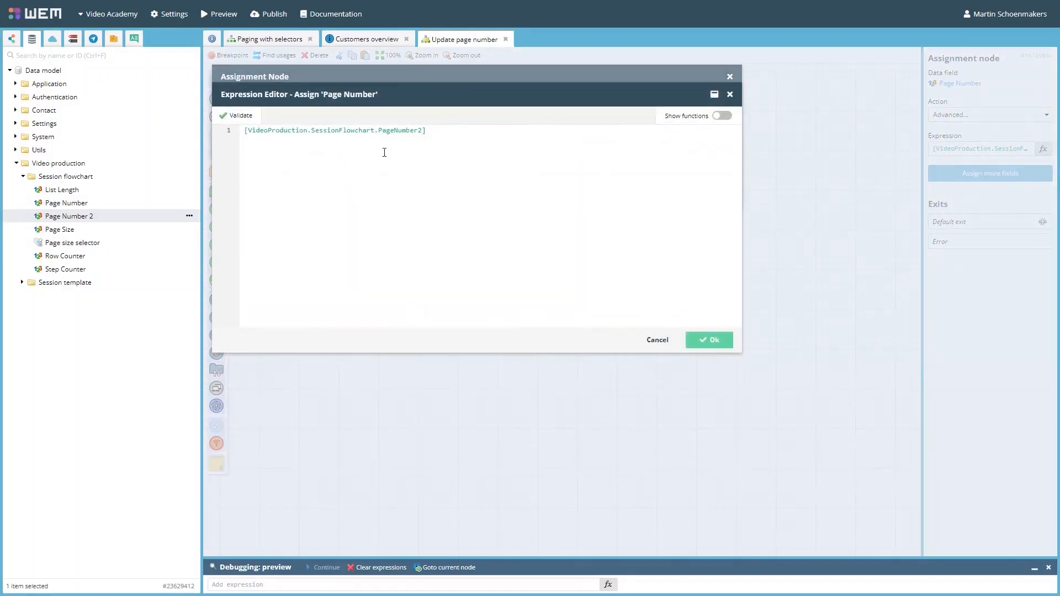
click(373, 39)
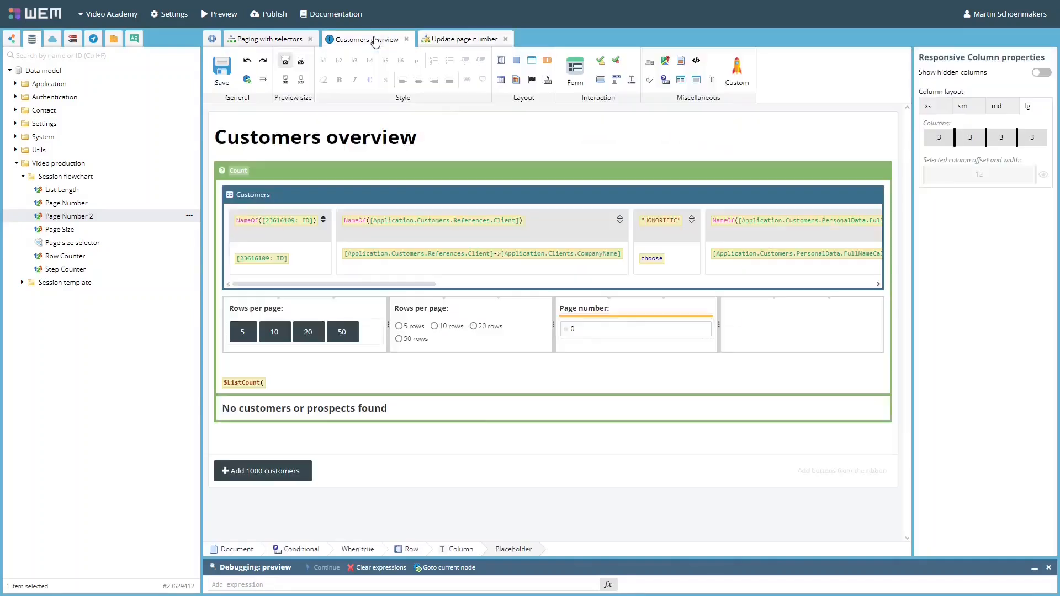
Step: Set the Page Number 2 field to run the Update page number flowchart on change
click(630, 332)
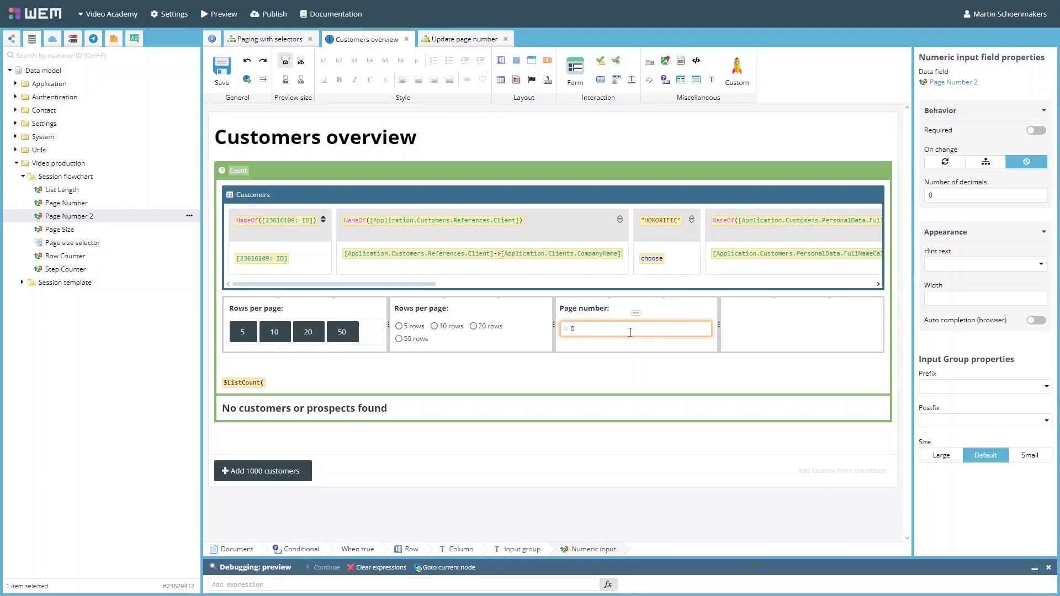
click(985, 163)
click(348, 214)
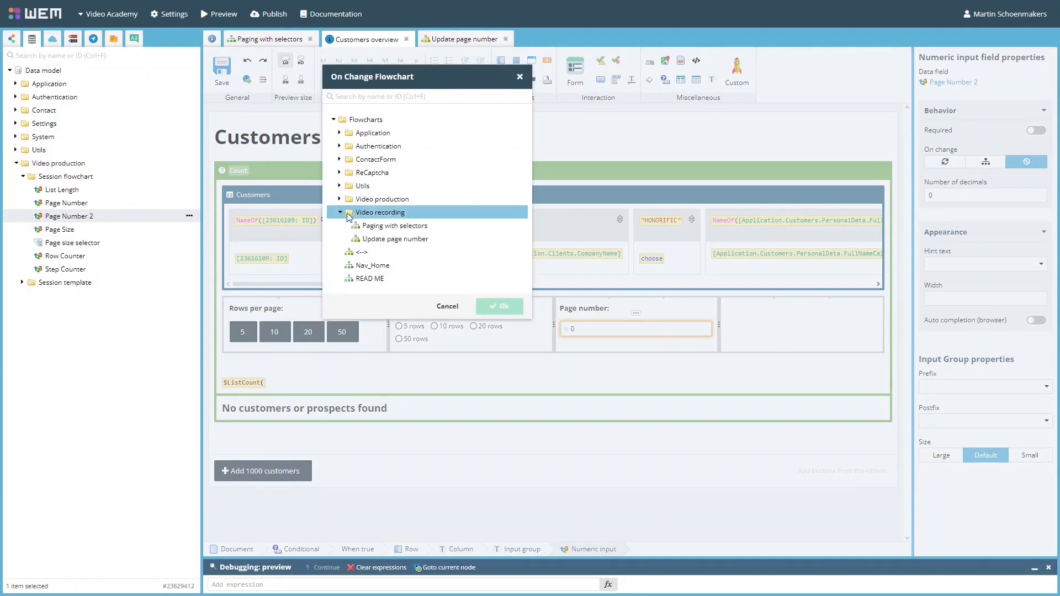
click(399, 239)
click(499, 307)
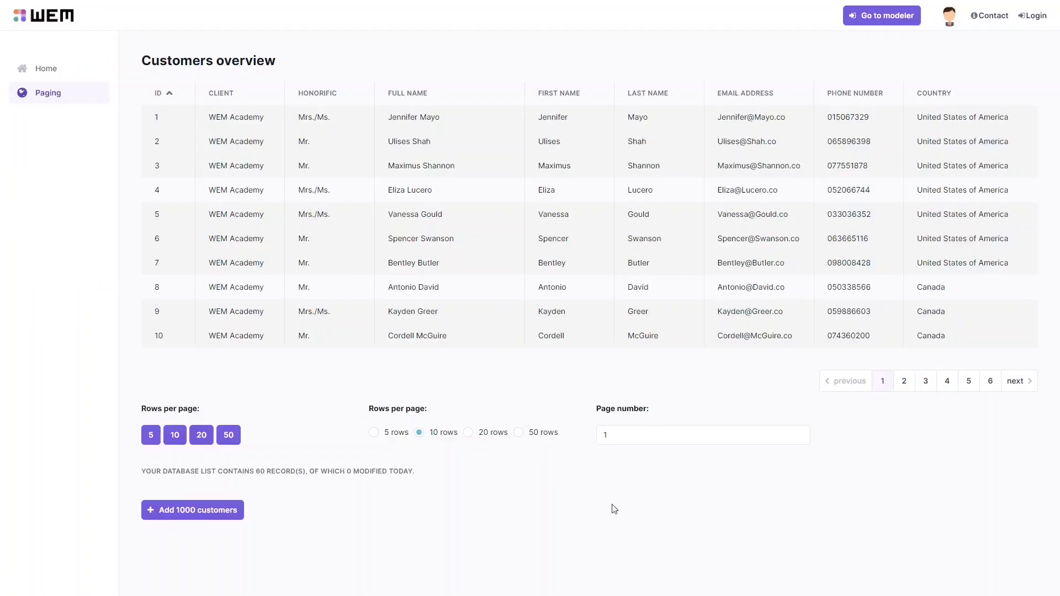
Step: Test the preview by entering page number 3, then trying the pager and rows-per-page options
drag(631, 437, 584, 436)
text(3)
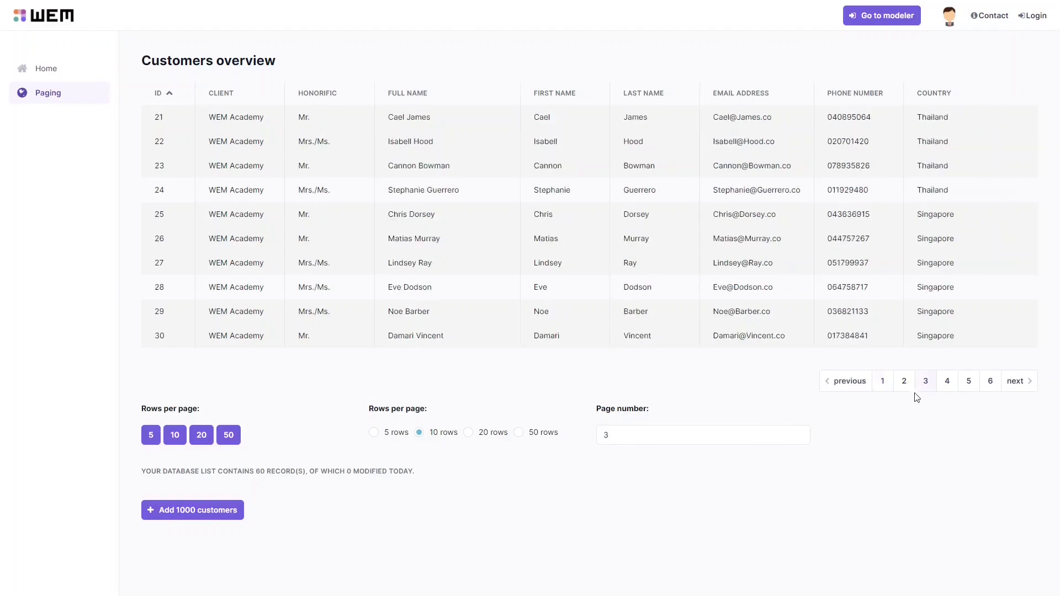
click(903, 380)
click(468, 433)
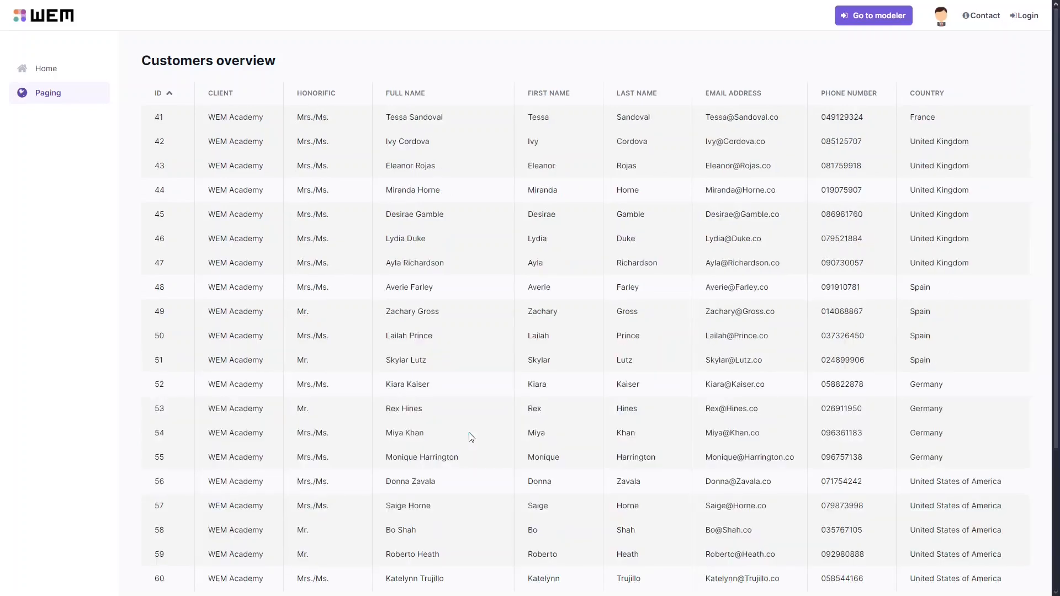
scroll(300, 447, down, 3)
click(373, 486)
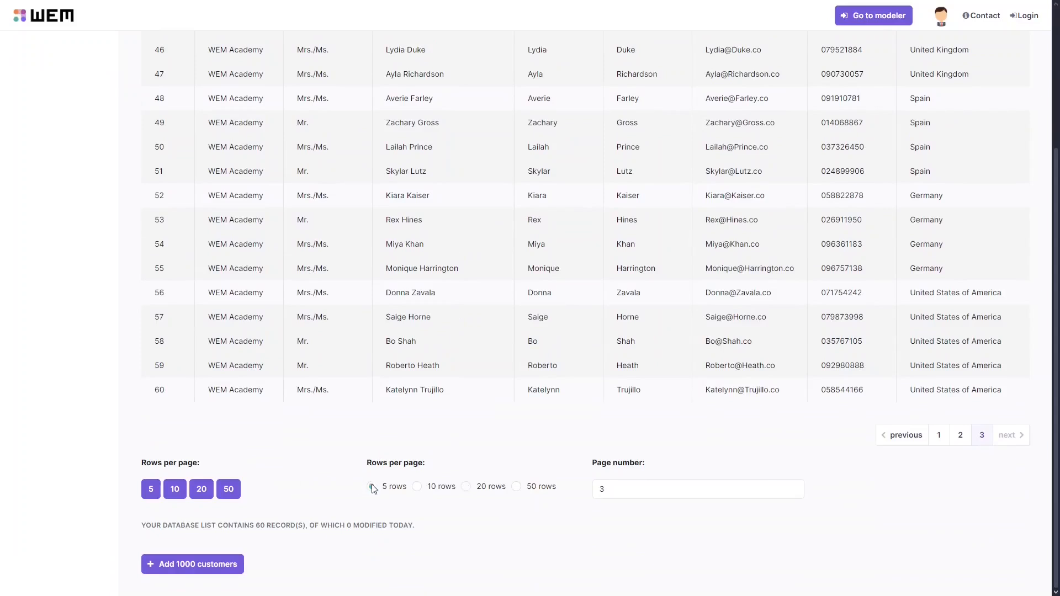
click(422, 313)
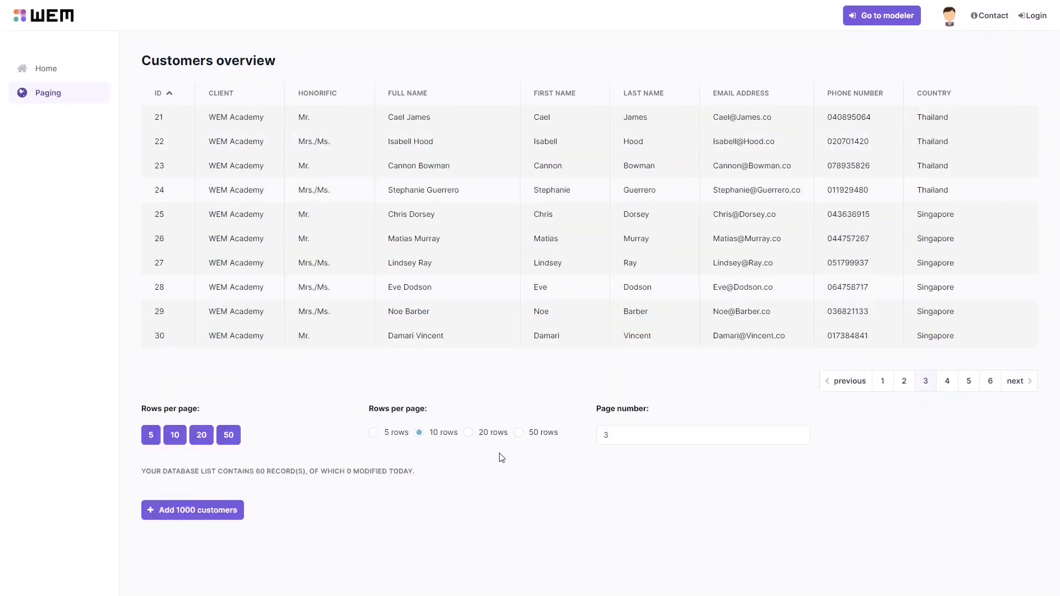
Step: Add 1000 customers in the preview, enter page number 50, and select pages 101 and 1 in the pager
click(197, 509)
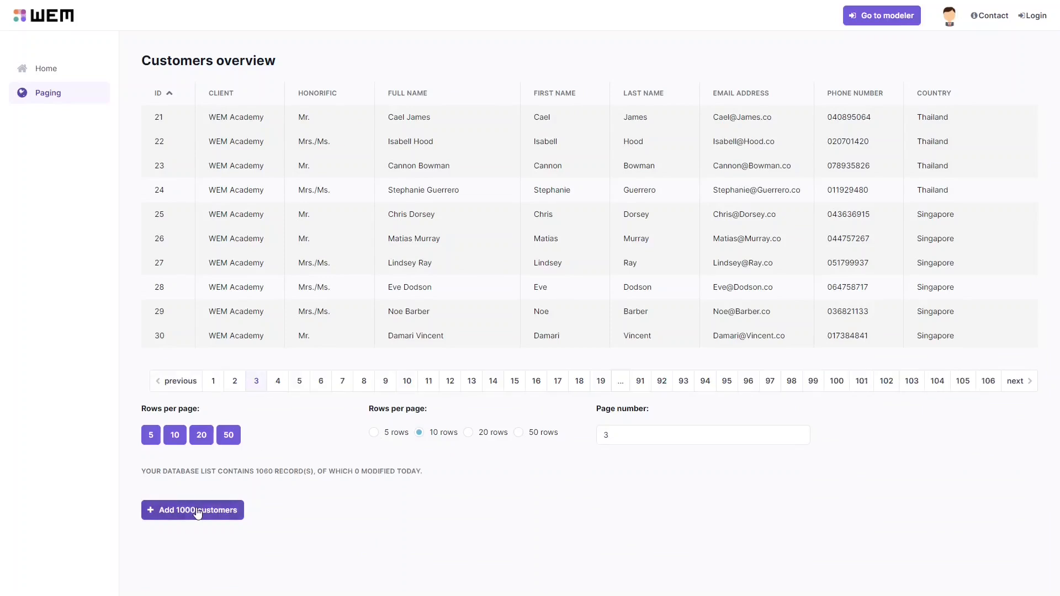
double_click(610, 433)
text(50)
key(Return)
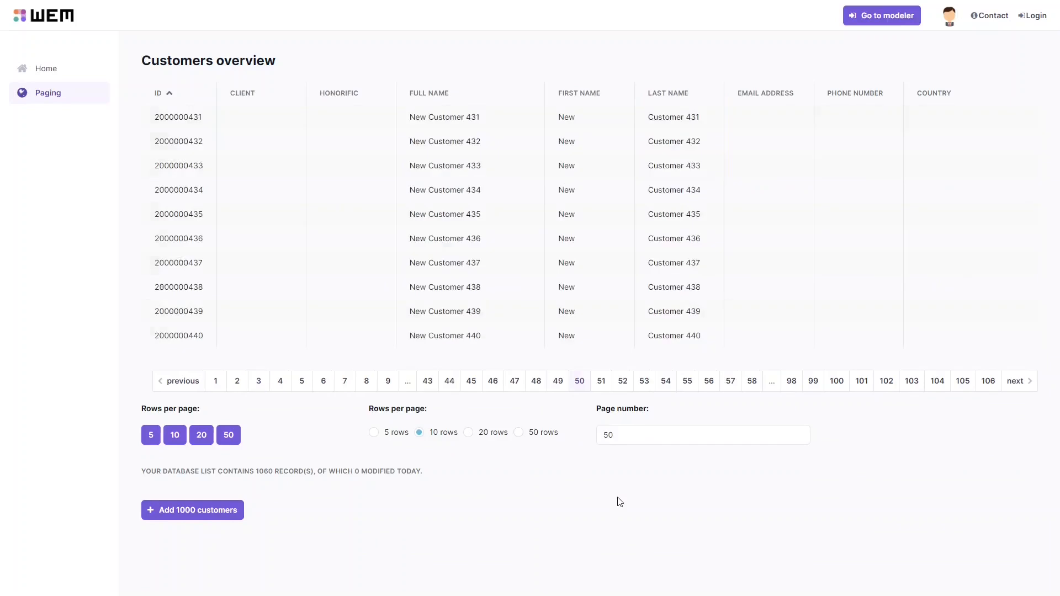
click(862, 382)
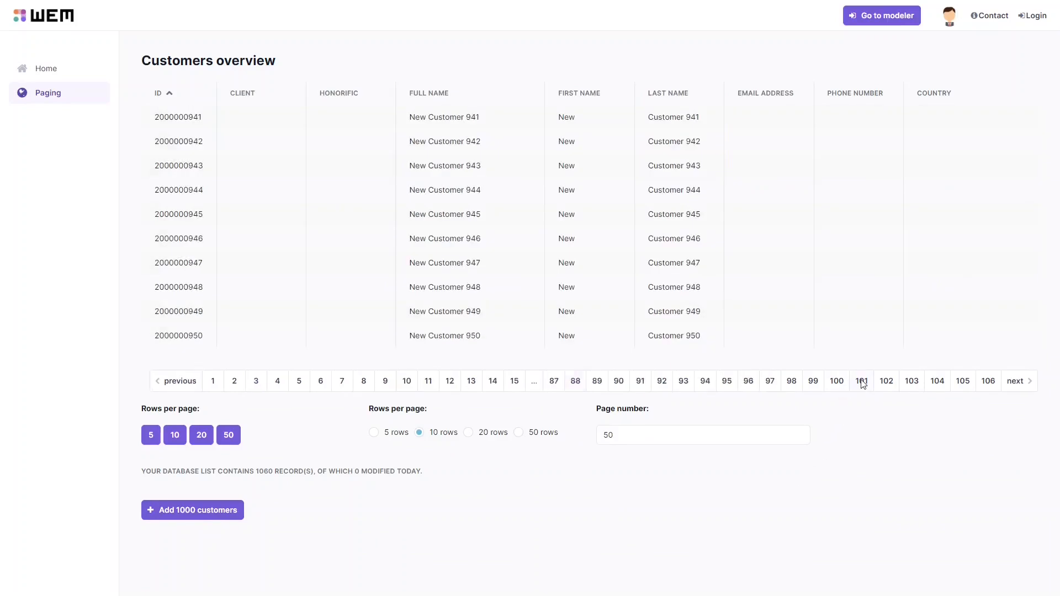
click(214, 382)
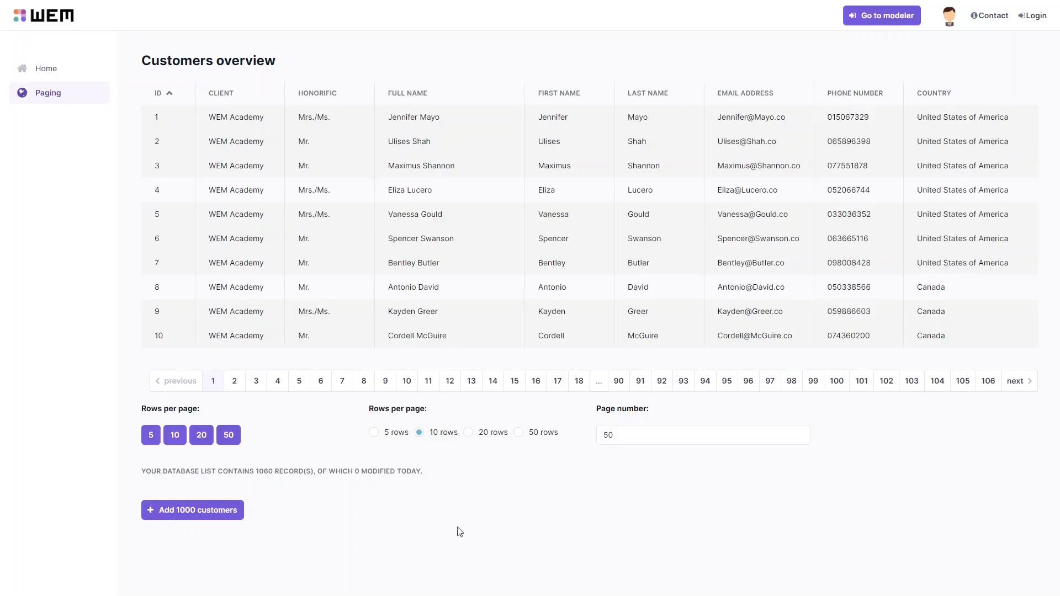